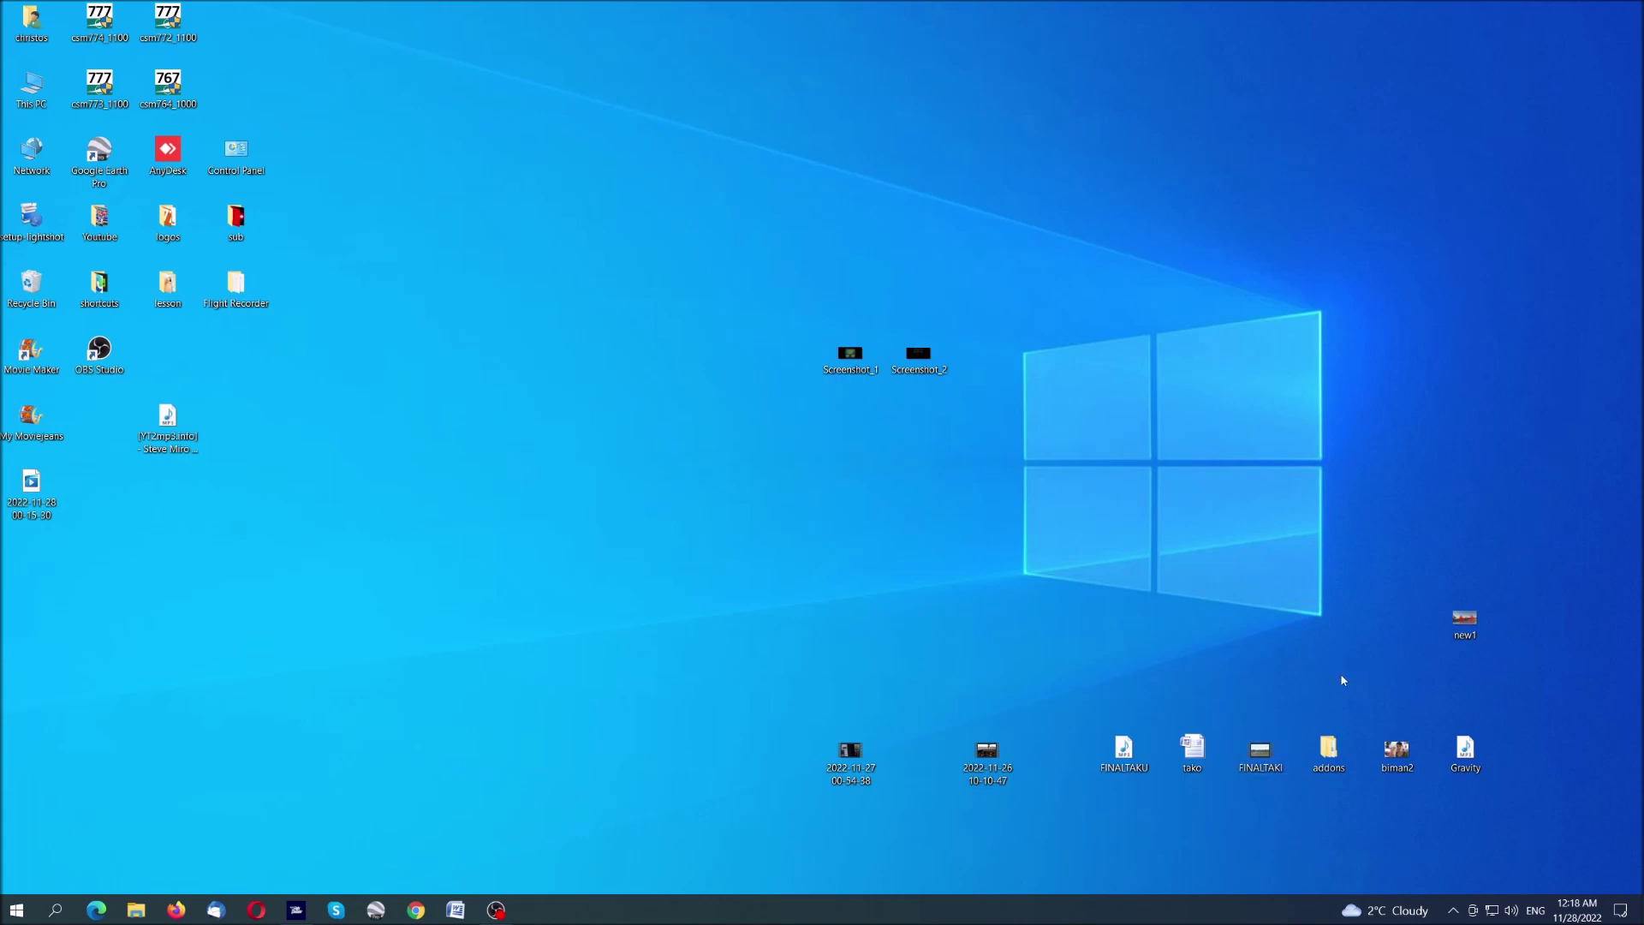
Step: Open and put away the addons folder, then open Task Manager's Details tab
double_click(1334, 761)
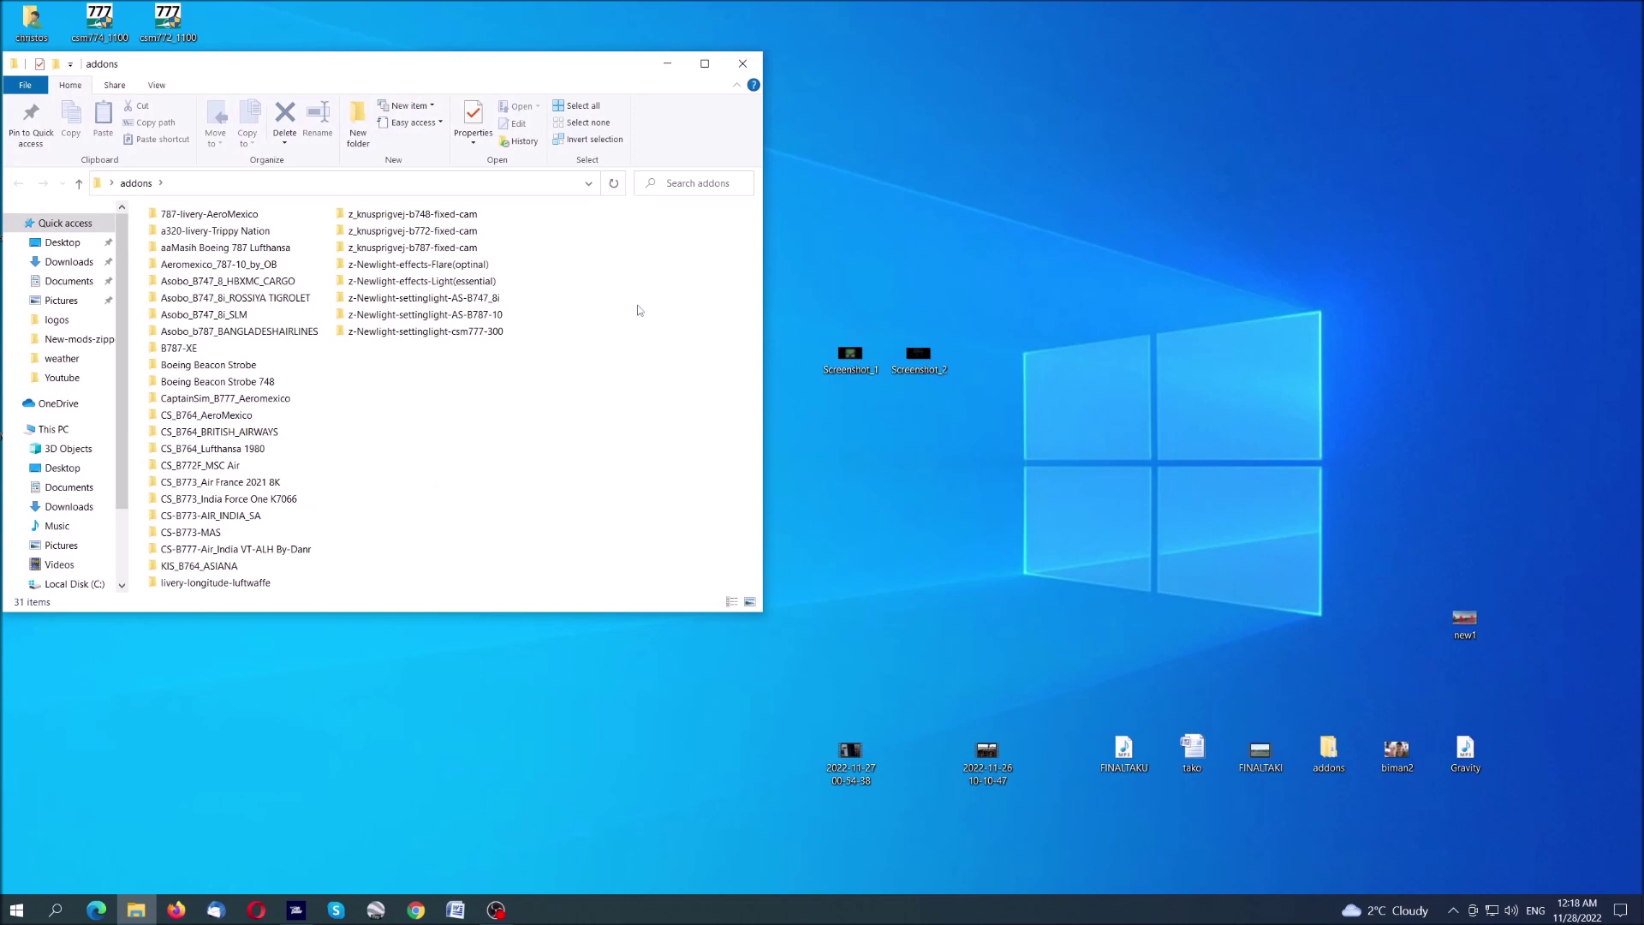
left_click(666, 63)
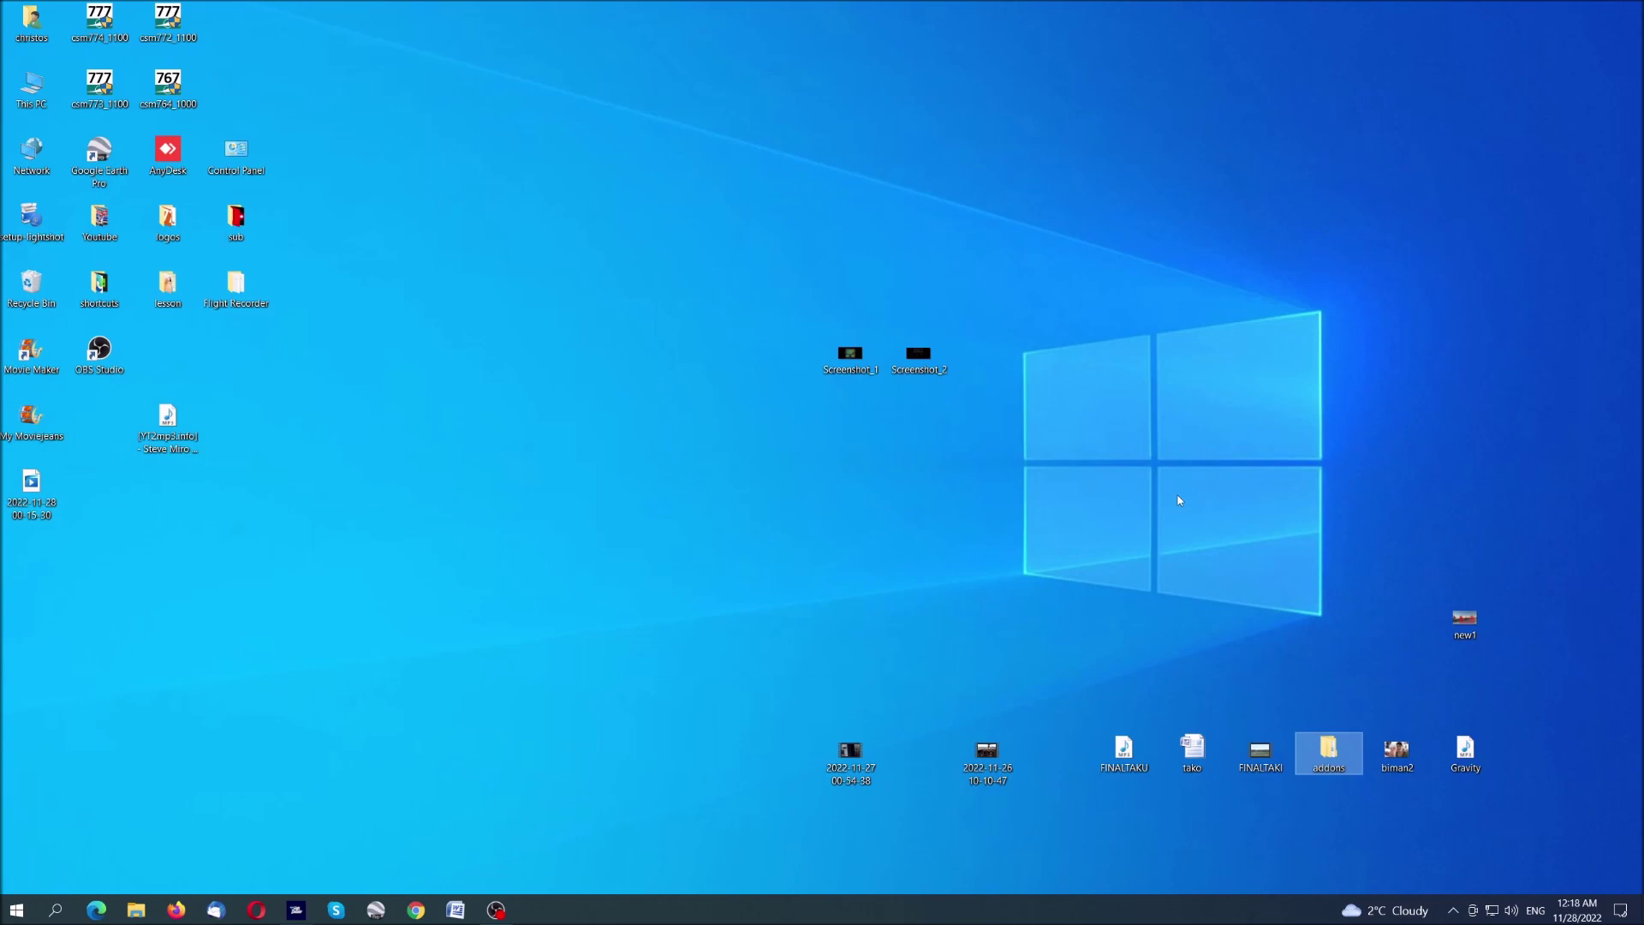
right_click(1226, 912)
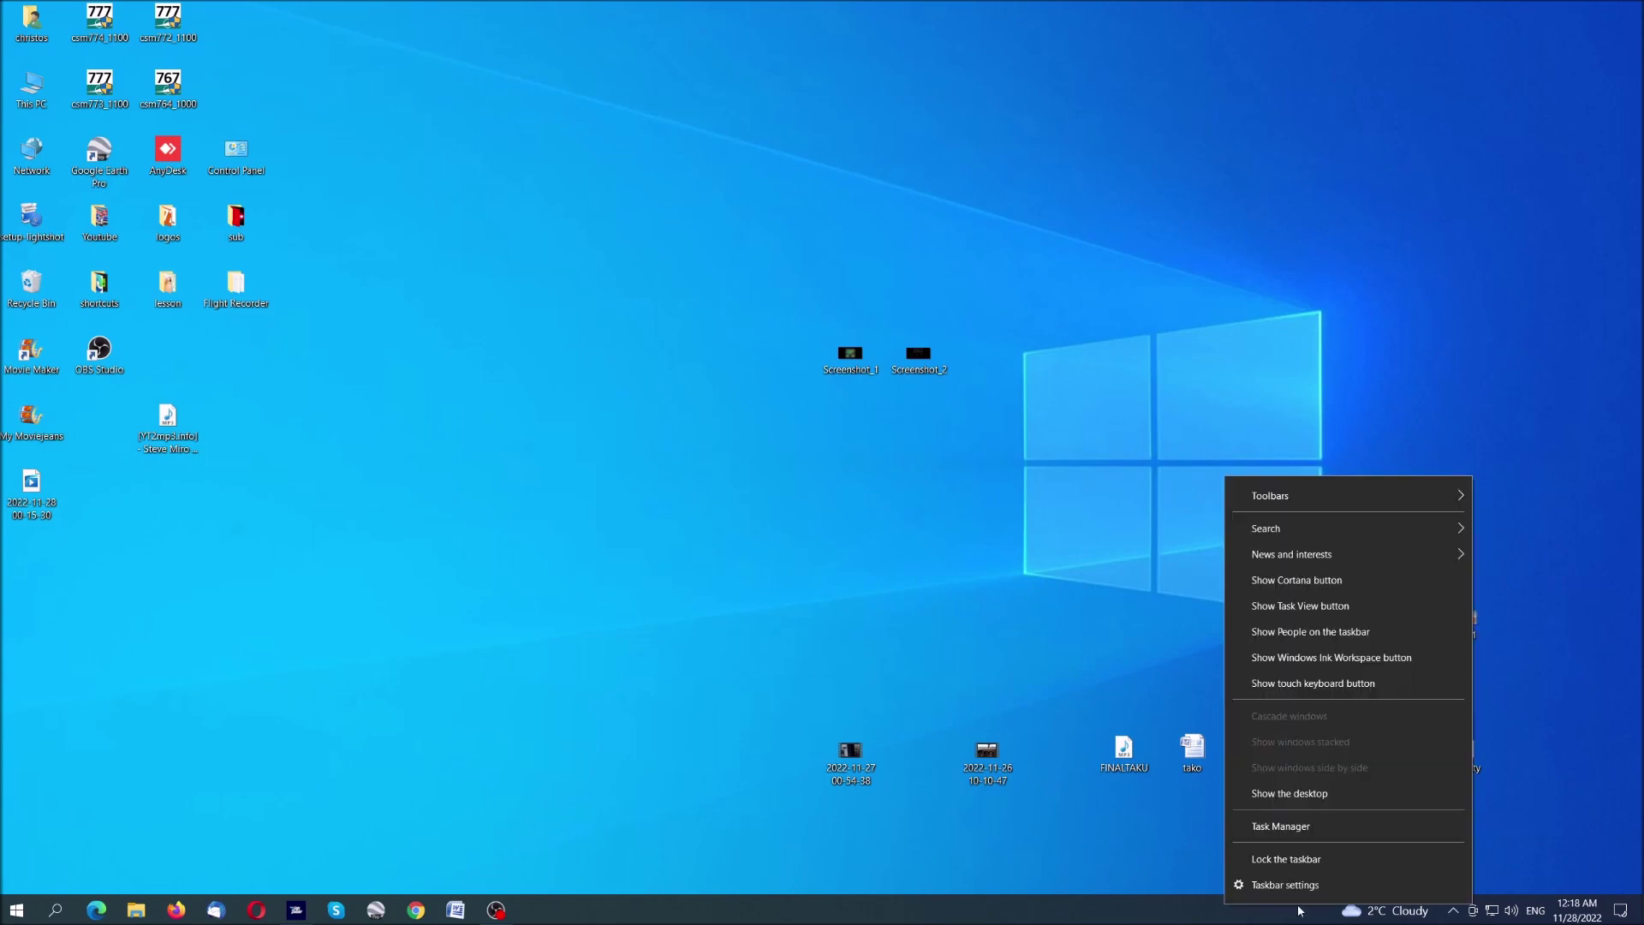
left_click(1311, 827)
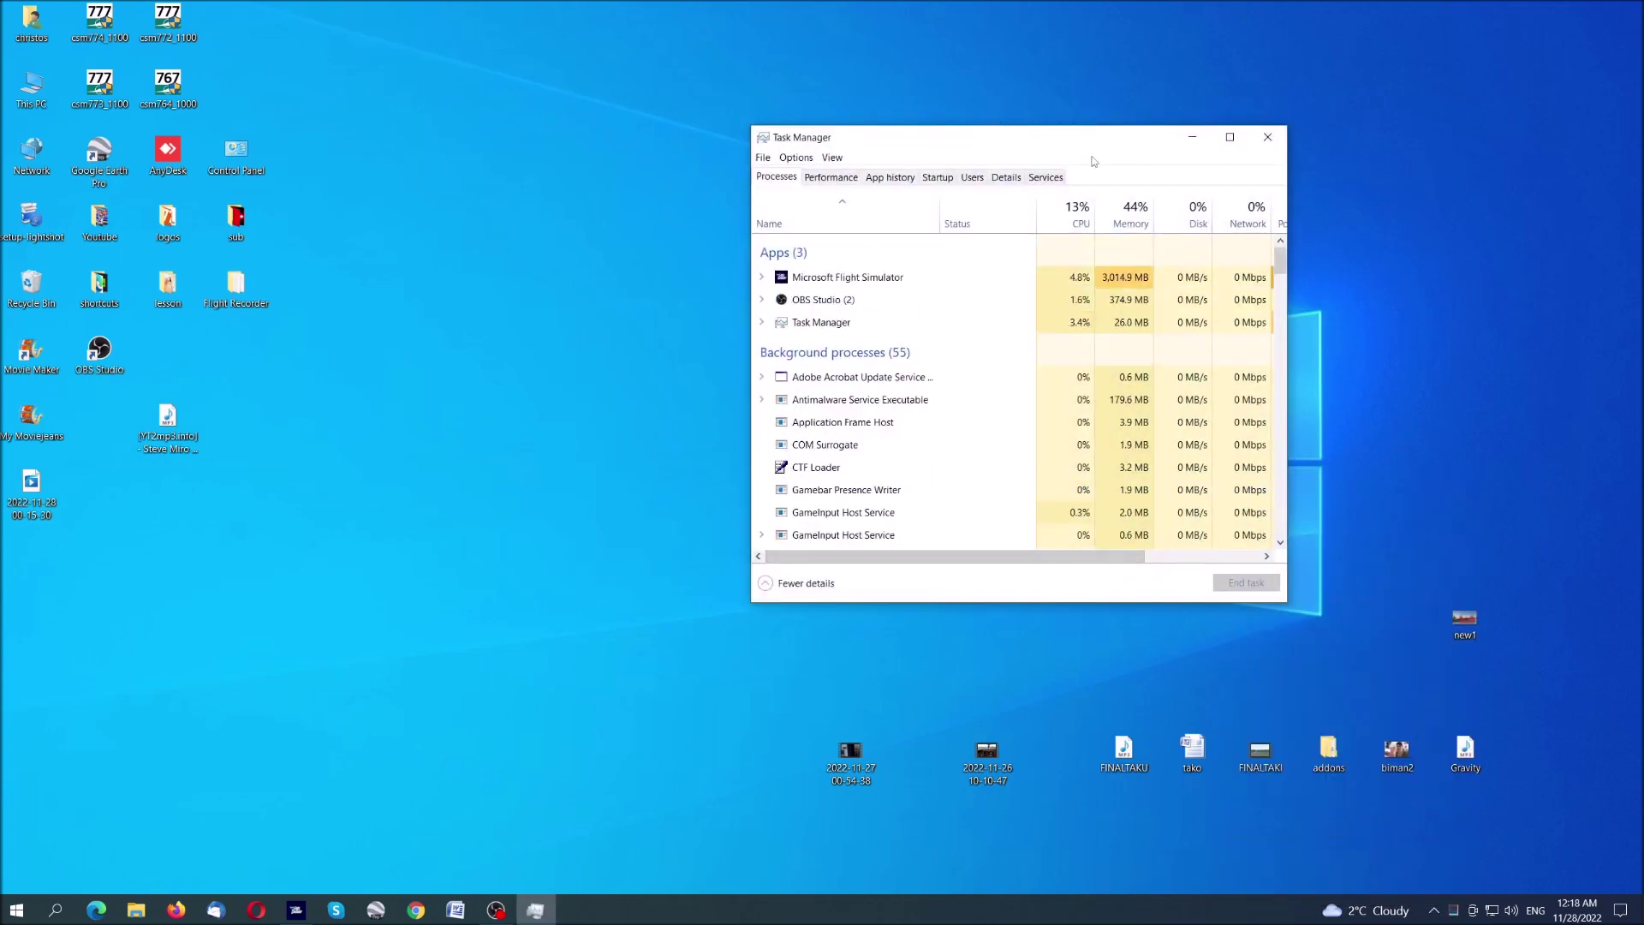
left_click(1057, 179)
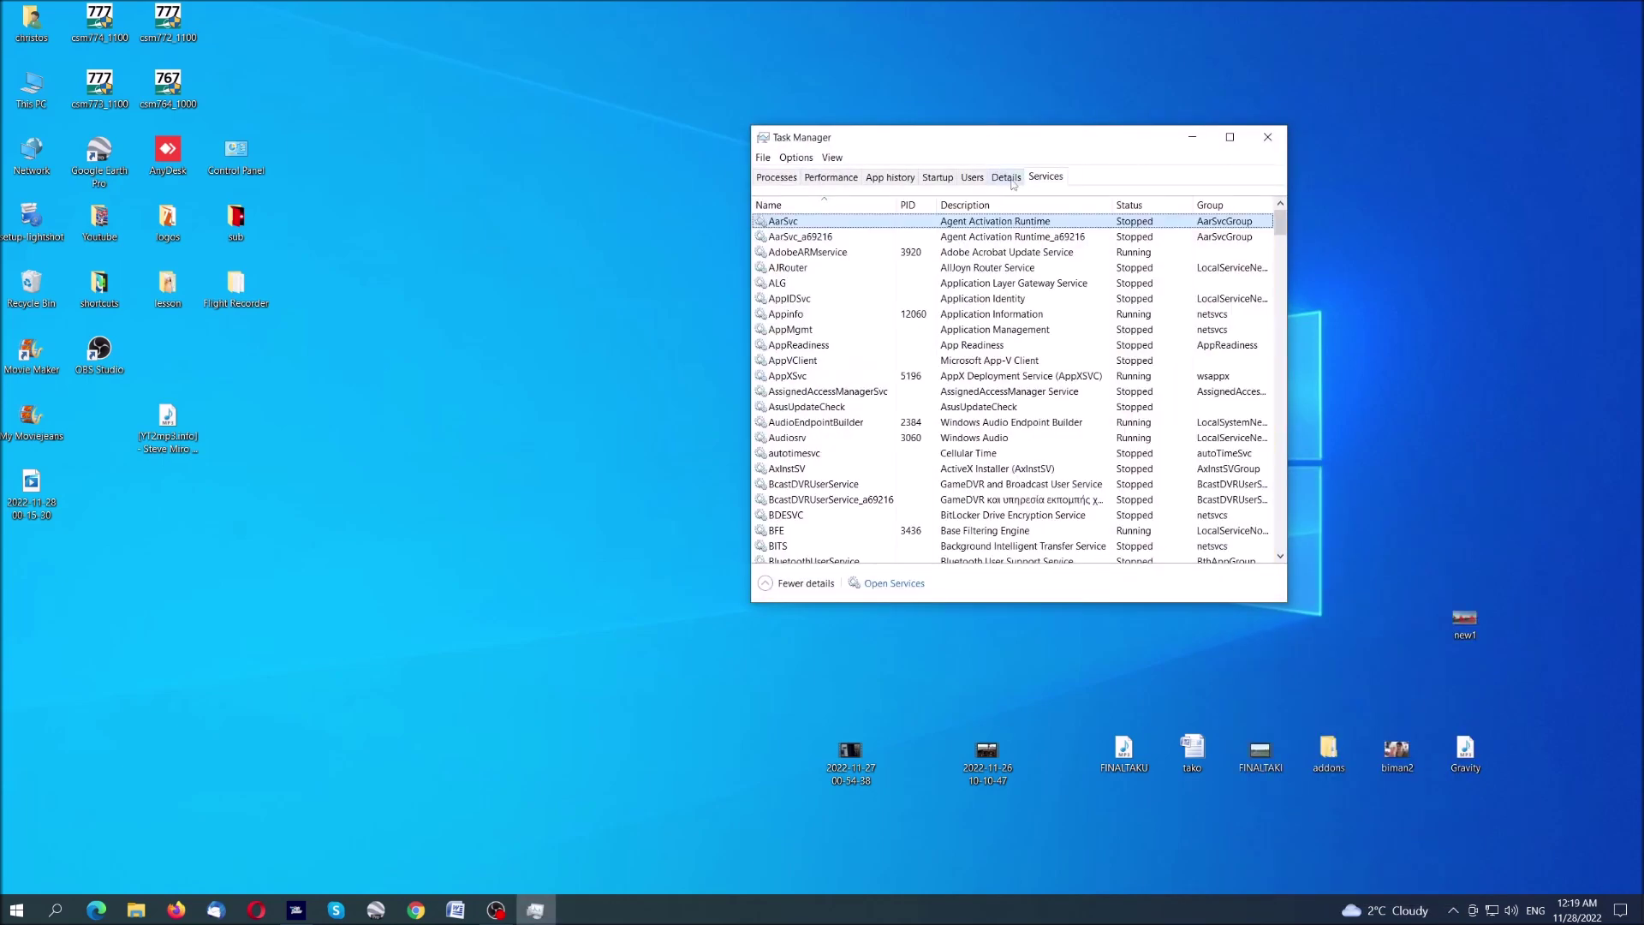
left_click(1006, 178)
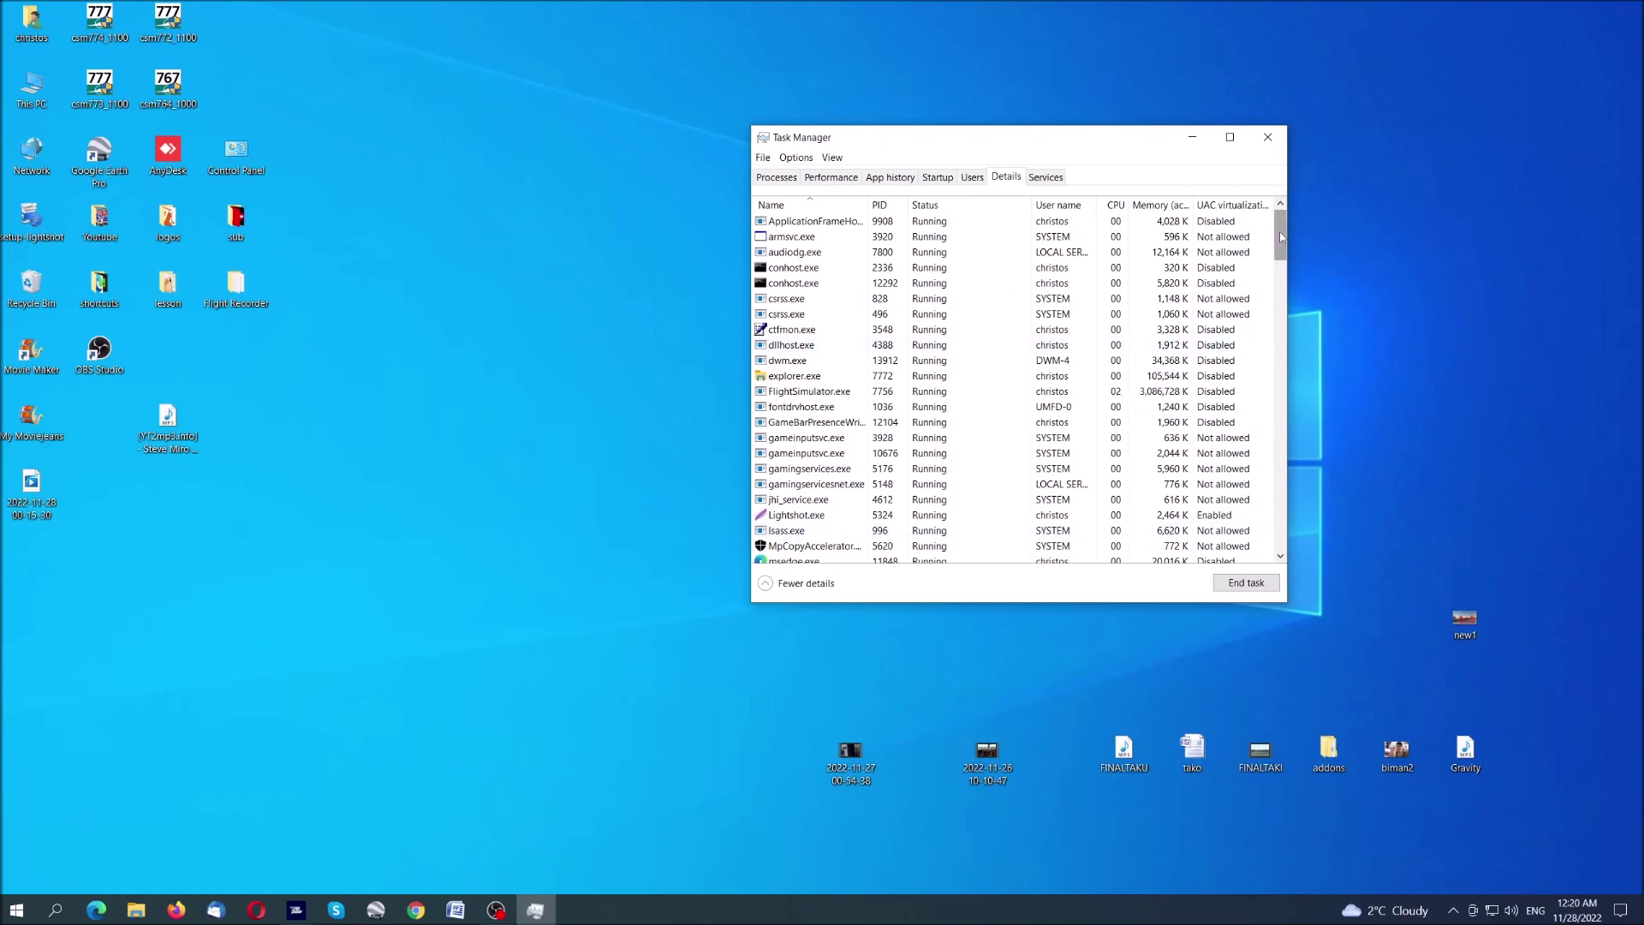
scroll(1028, 385, "down", 5)
scroll(1027, 386, "up", 5)
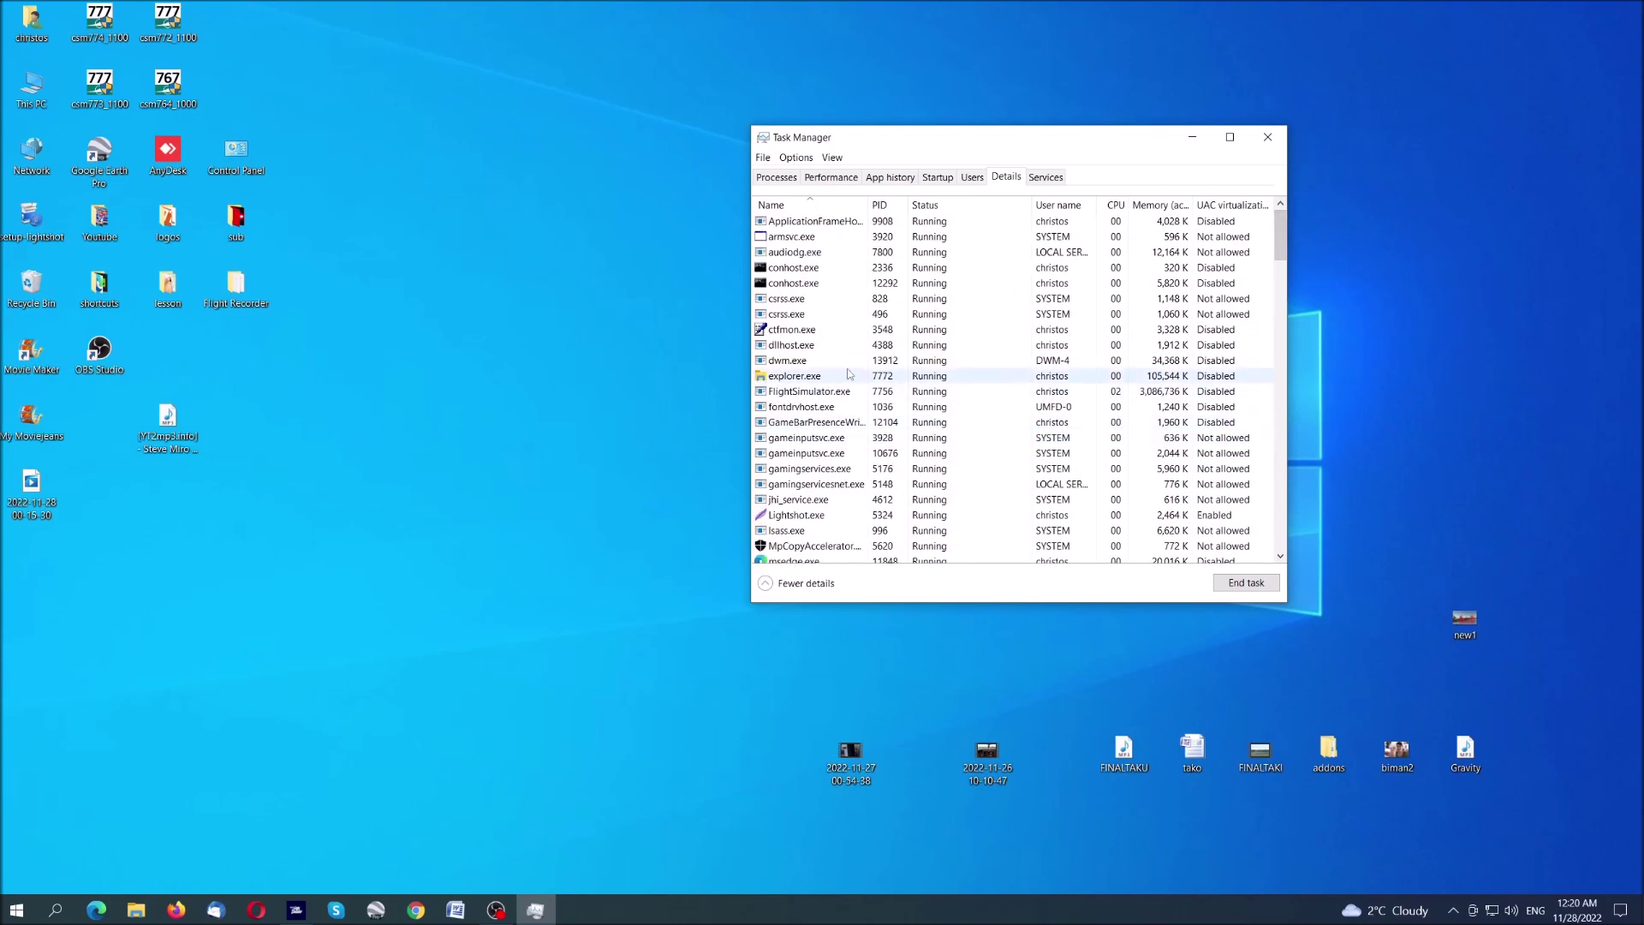
Step: Select FlightSimulator.exe, bring up its actions menu, and maximize Task Manager
left_click(832, 392)
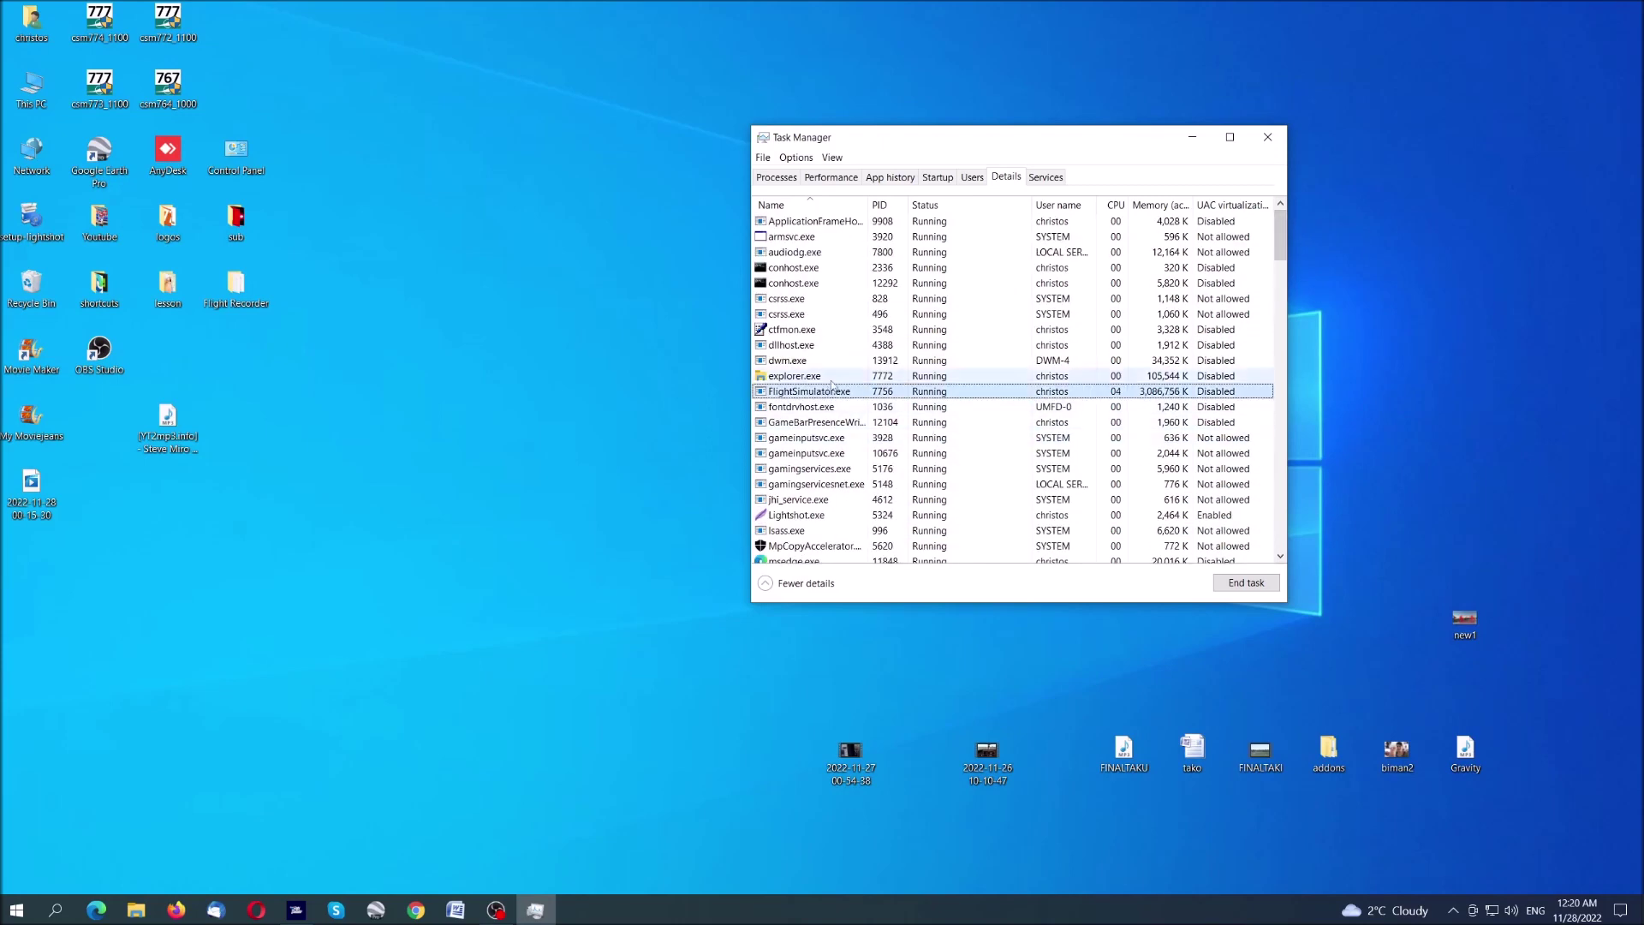
right_click(832, 392)
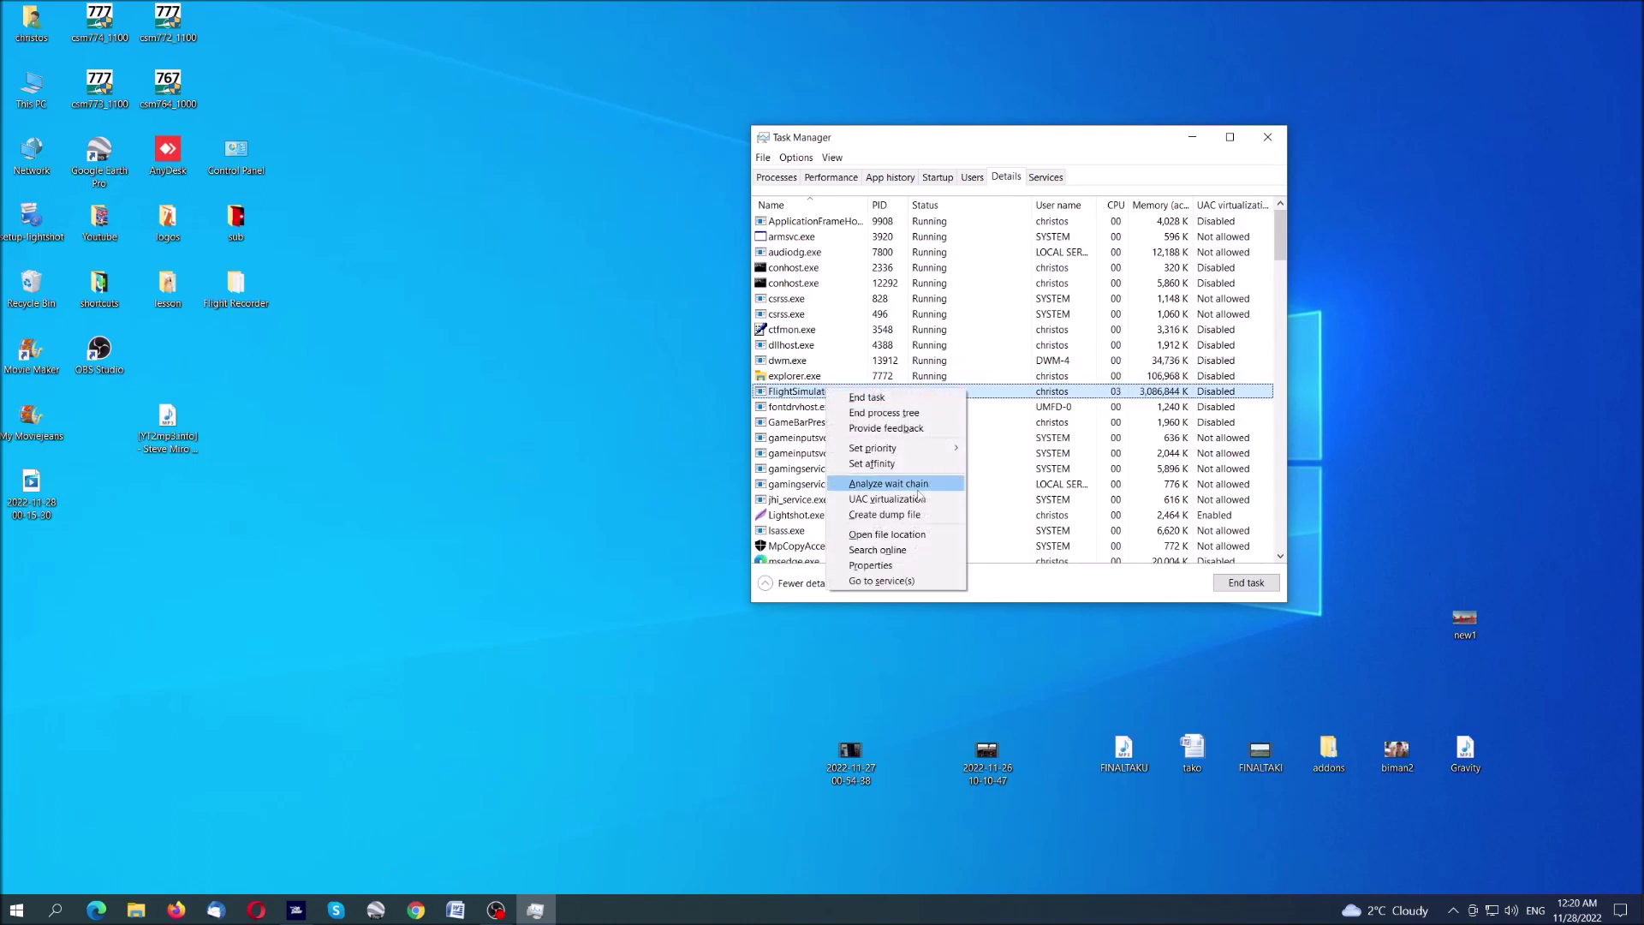
mouse_move(874, 446)
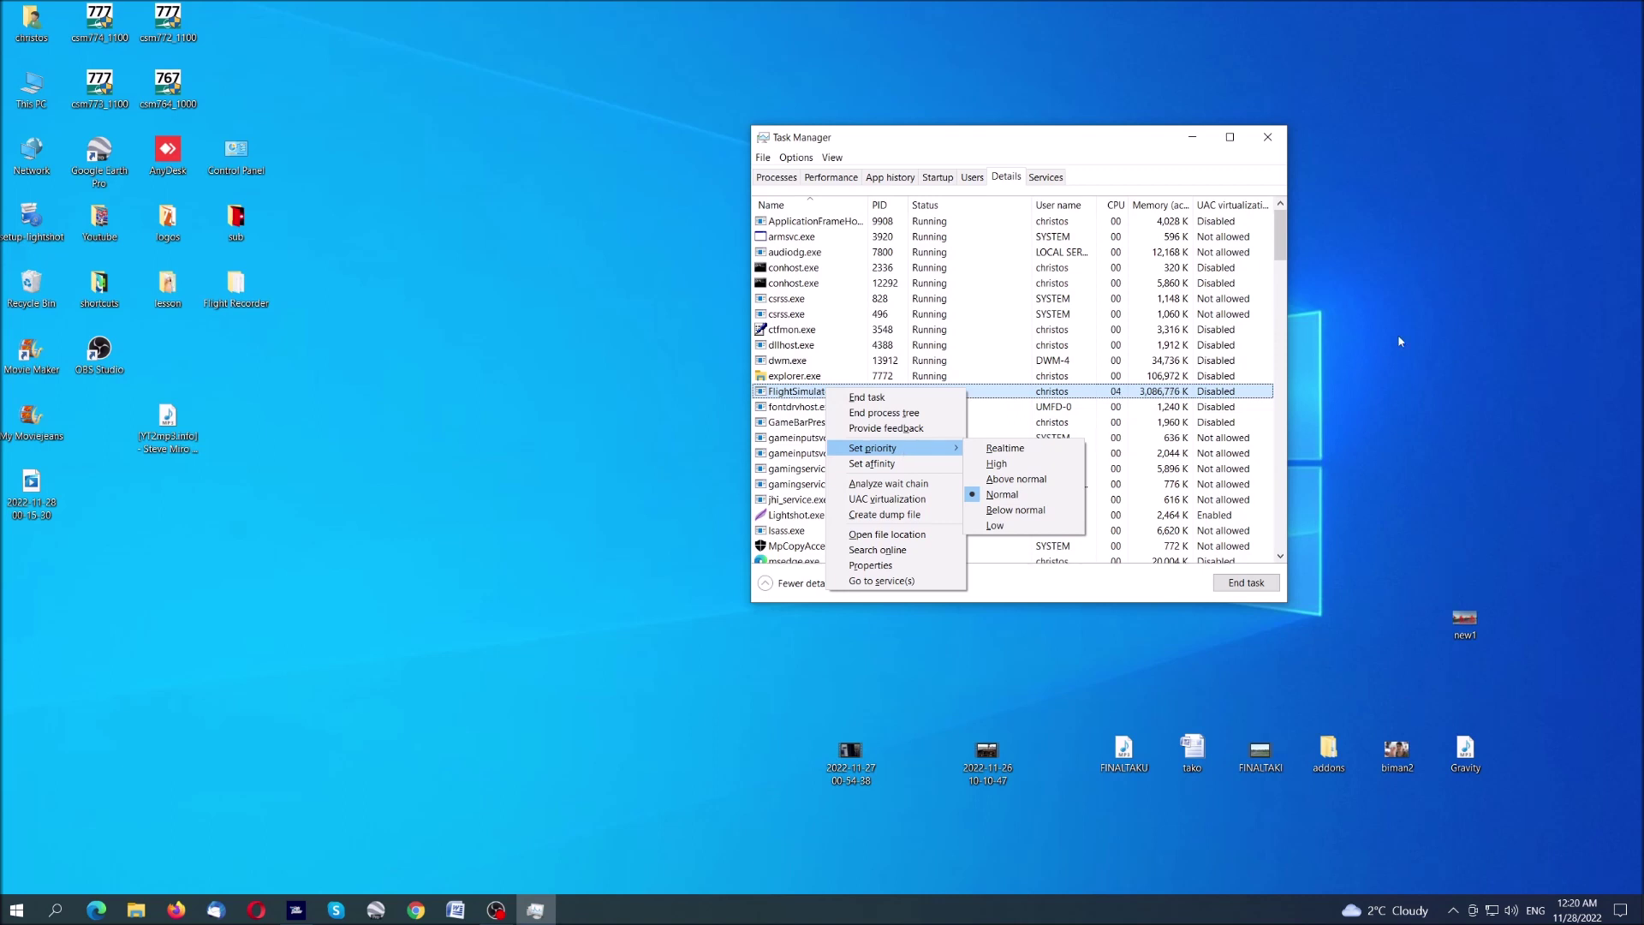
double_click(1231, 137)
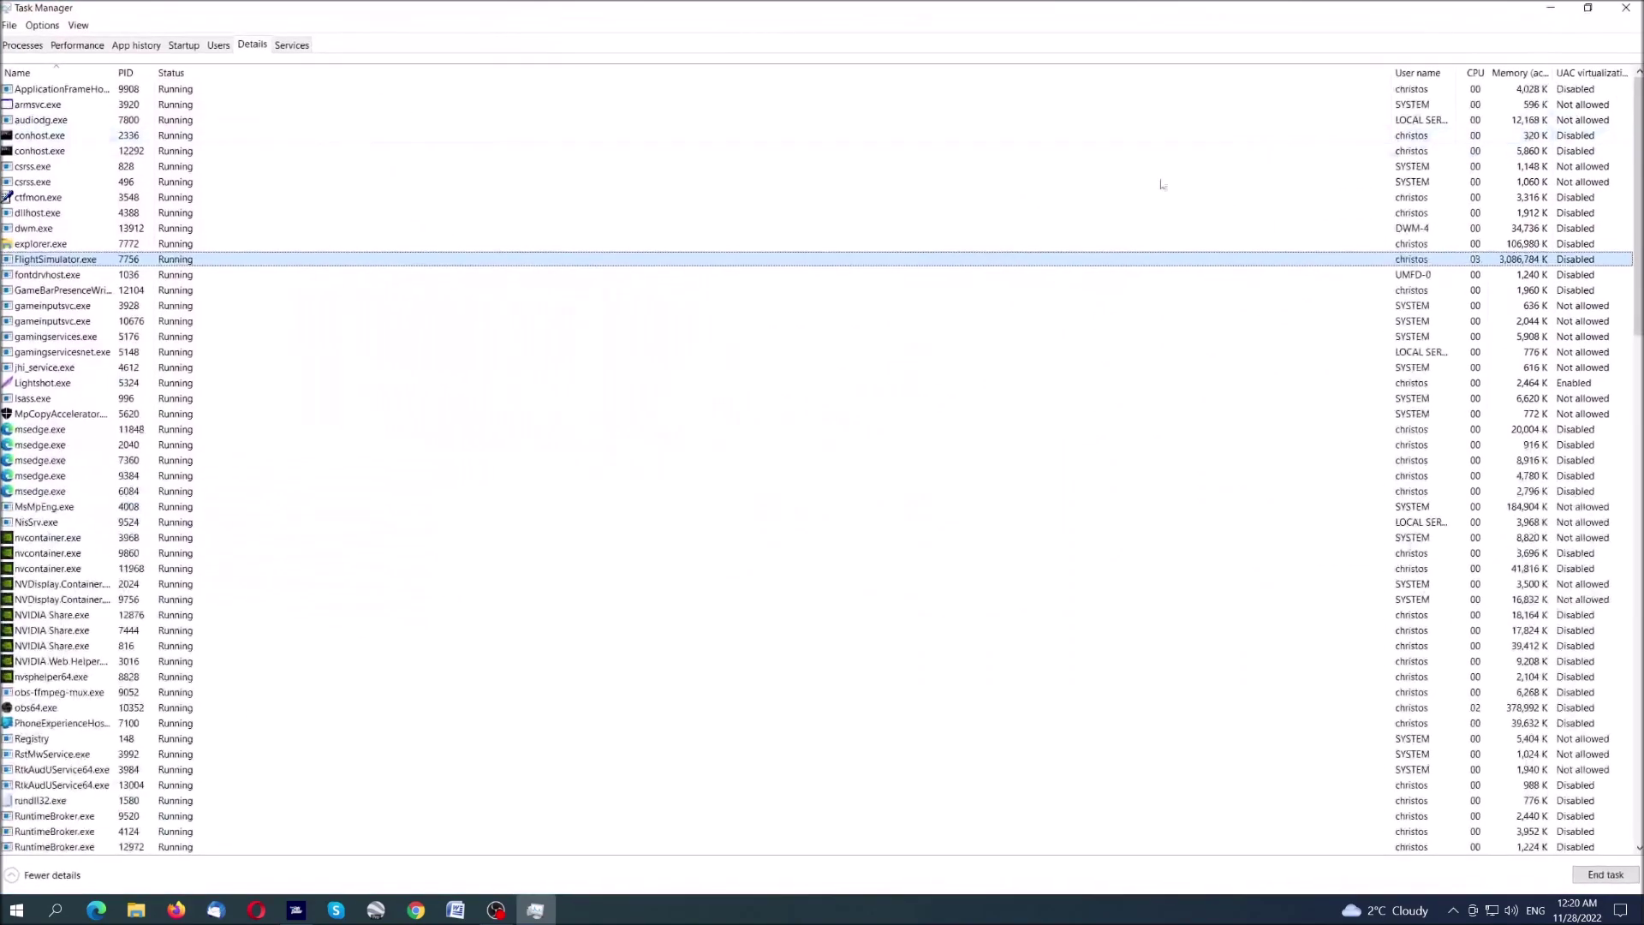
scroll(275, 445, "down", 4)
scroll(275, 446, "down", 4)
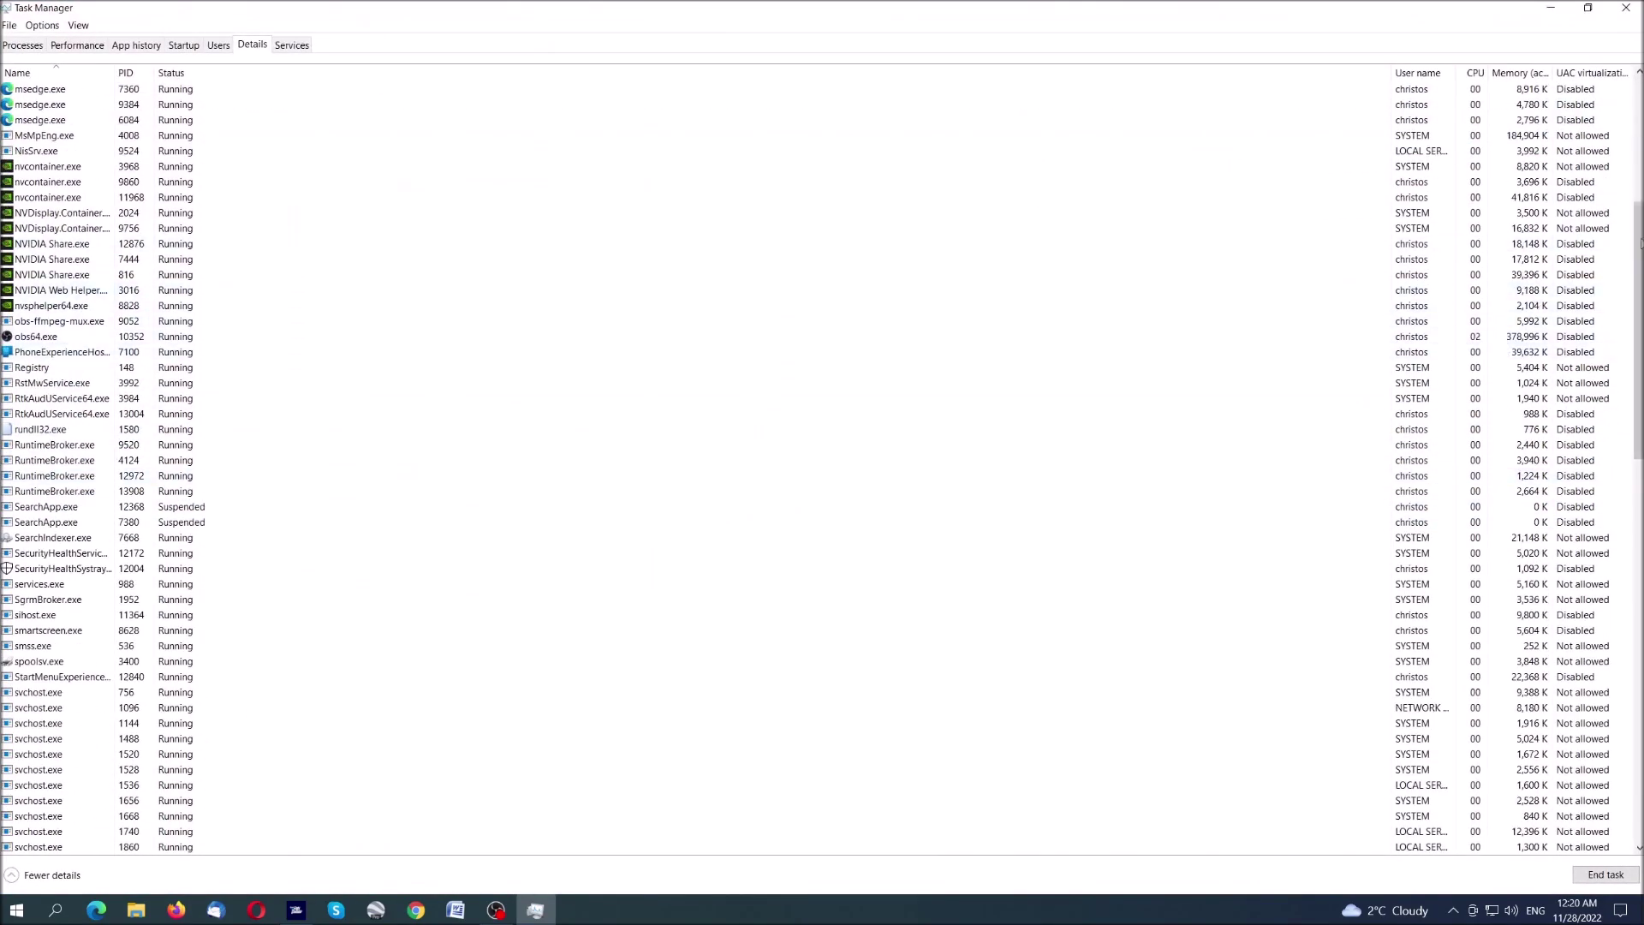
scroll(822, 462, "down", 10)
scroll(823, 464, "down", 5)
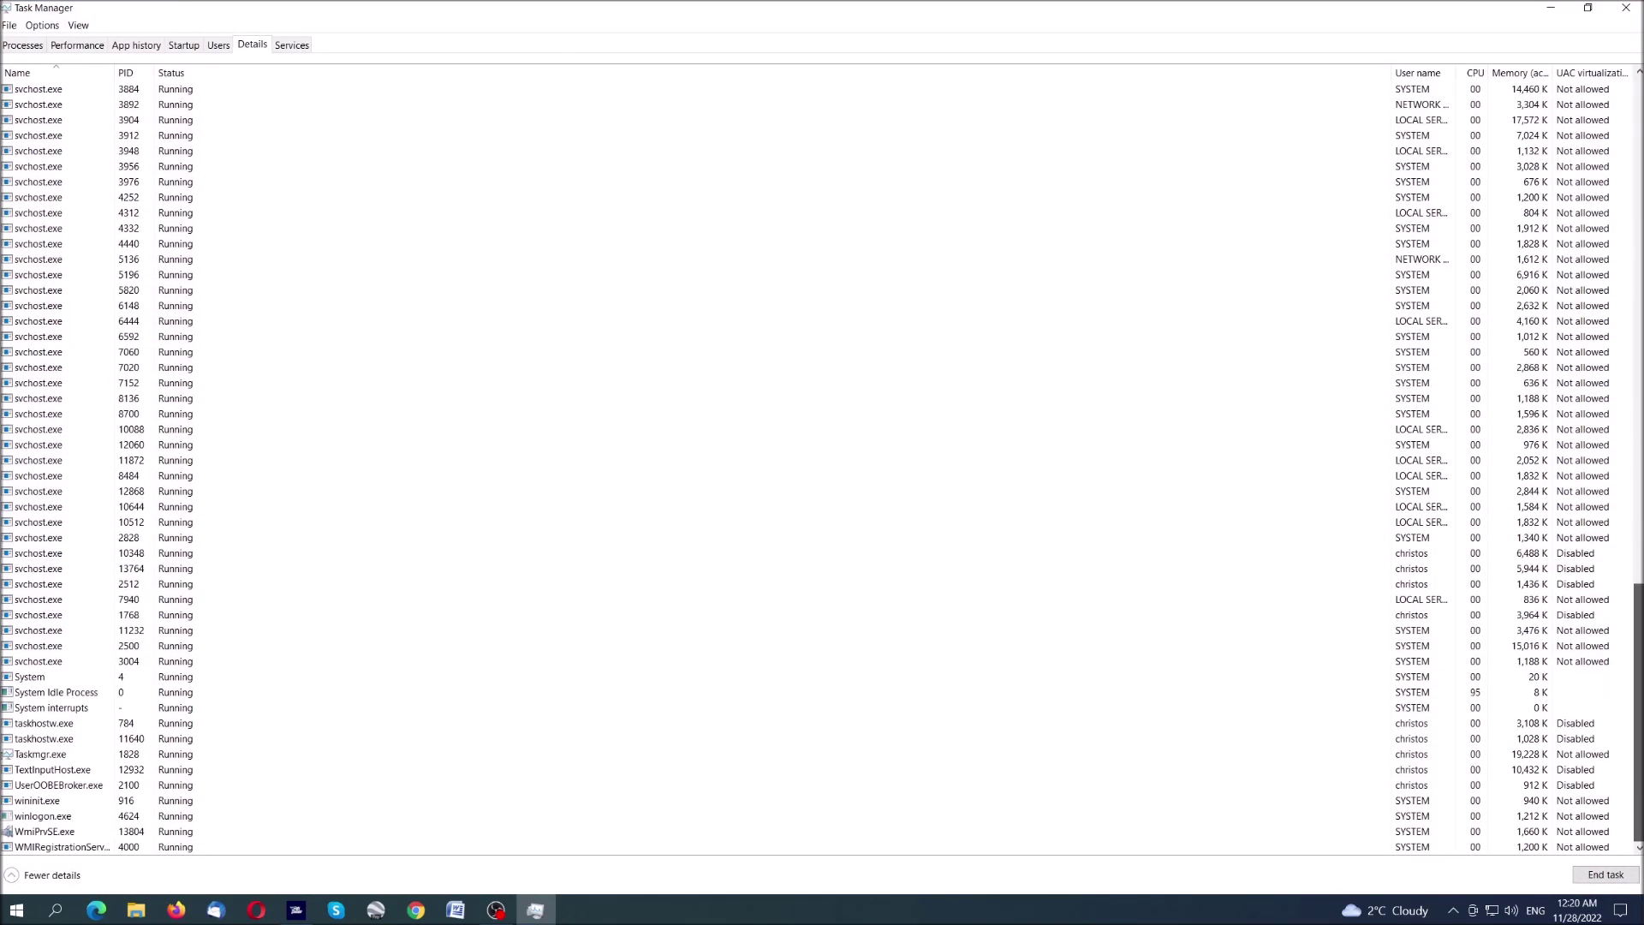
scroll(822, 462, "up", 12)
scroll(823, 462, "up", 10)
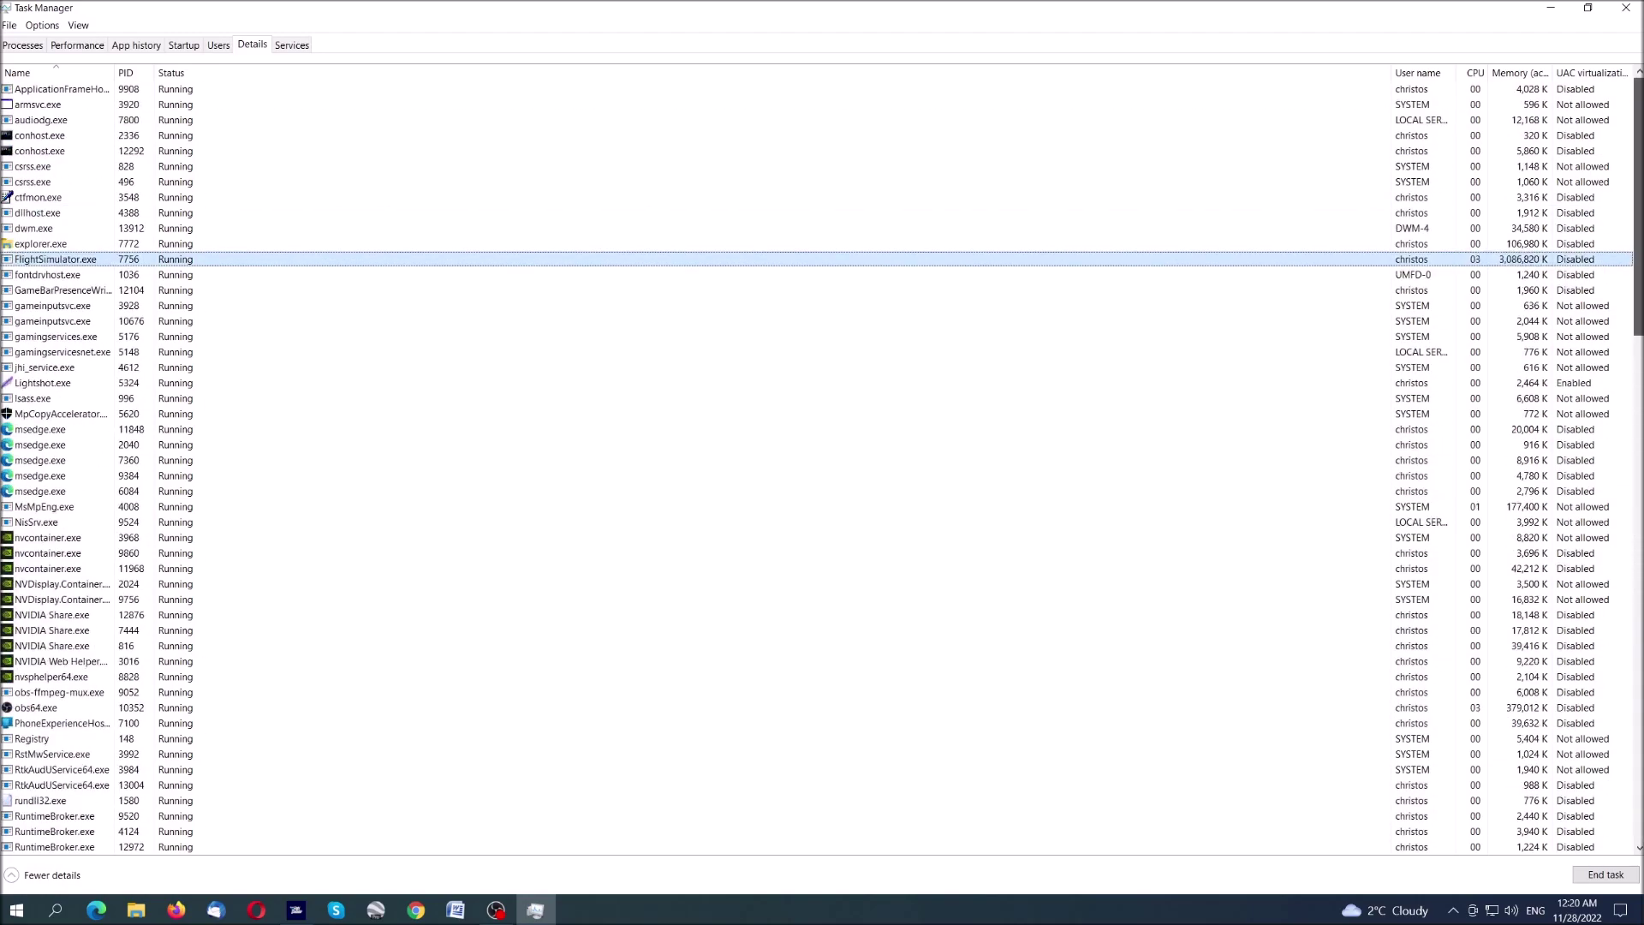
scroll(822, 462, "down", 10)
scroll(822, 462, "down", 10)
scroll(823, 462, "down", 8)
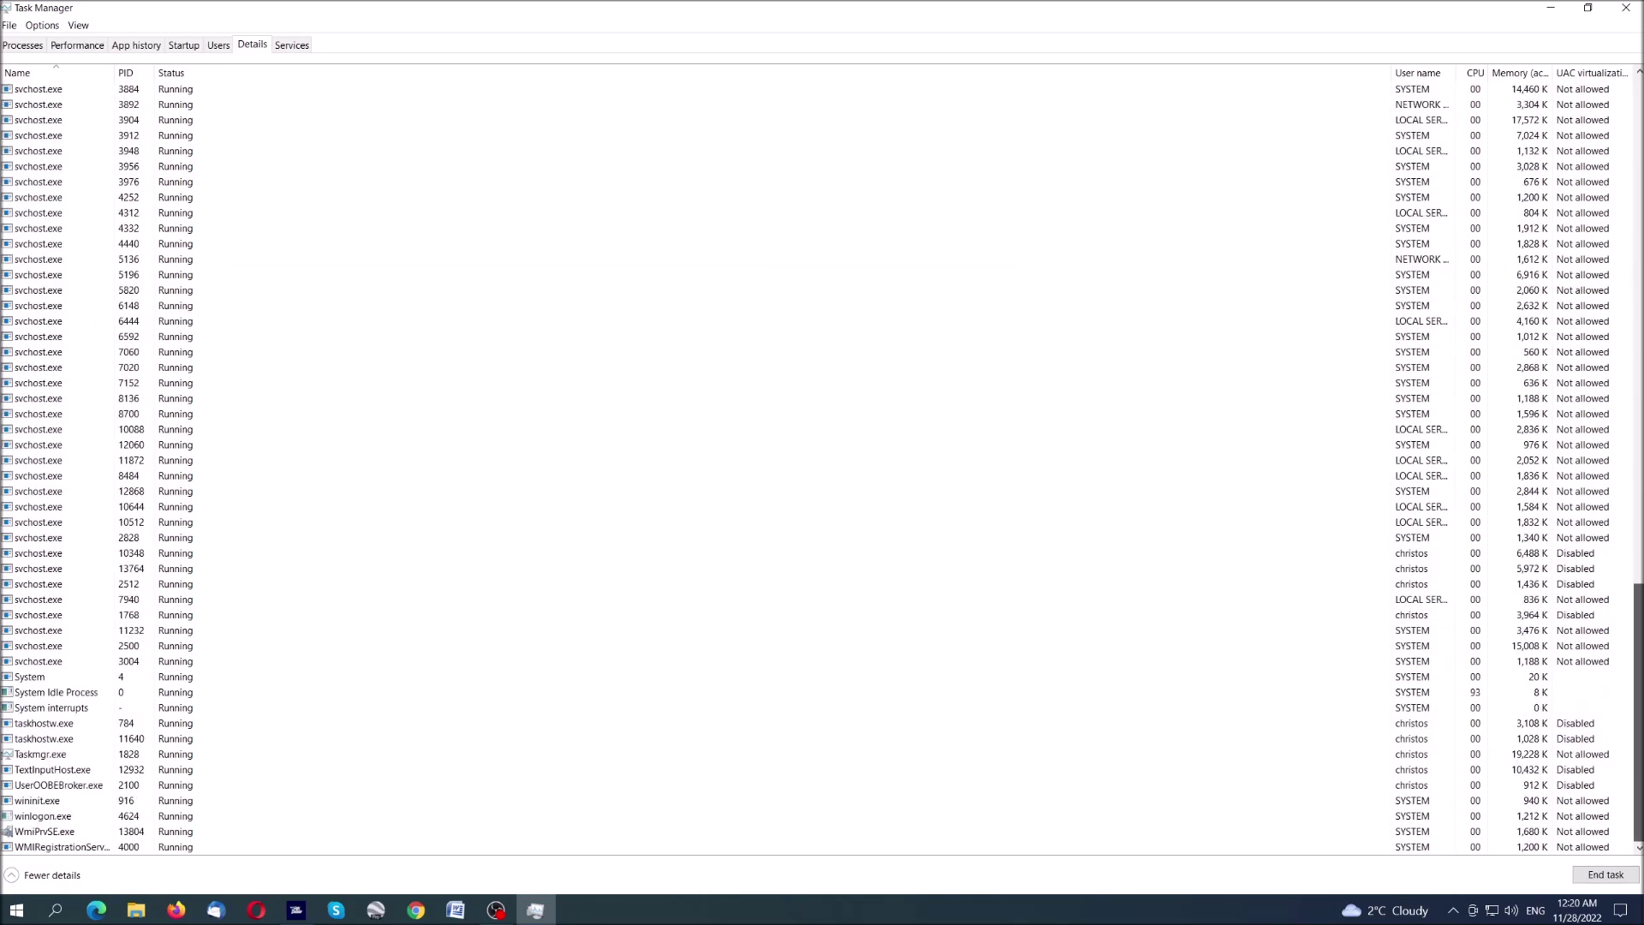
scroll(537, 301, "up", 15)
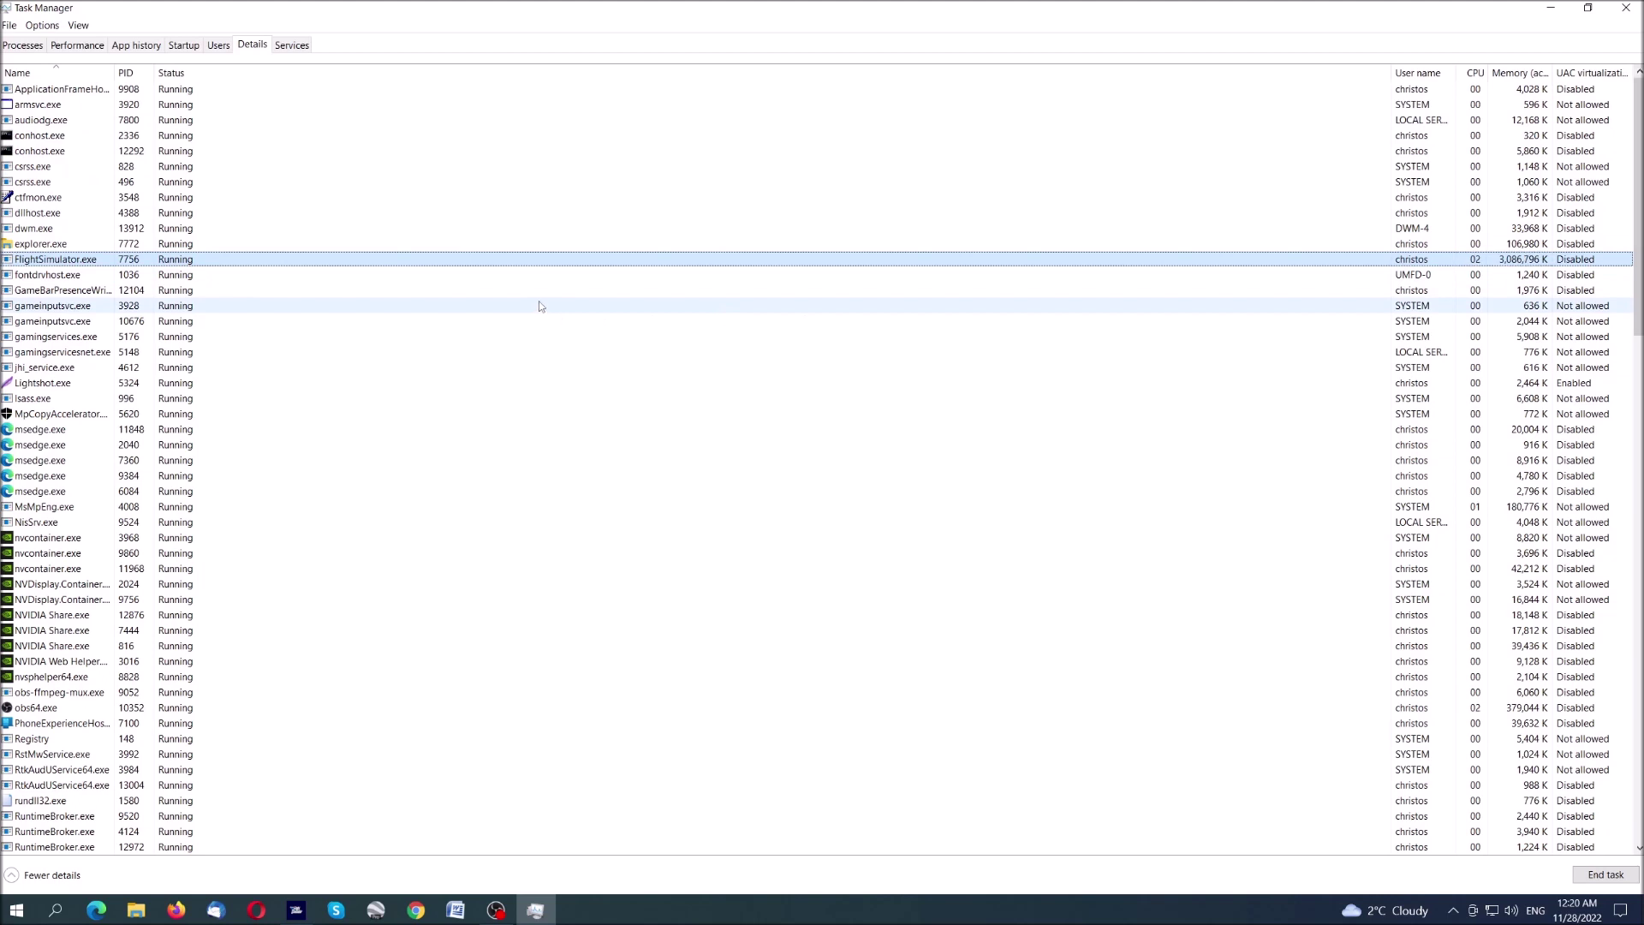
Step: View FlightSimulator.exe's properties, then reopen its menu to show the priority options, still Normal
right_click(390, 263)
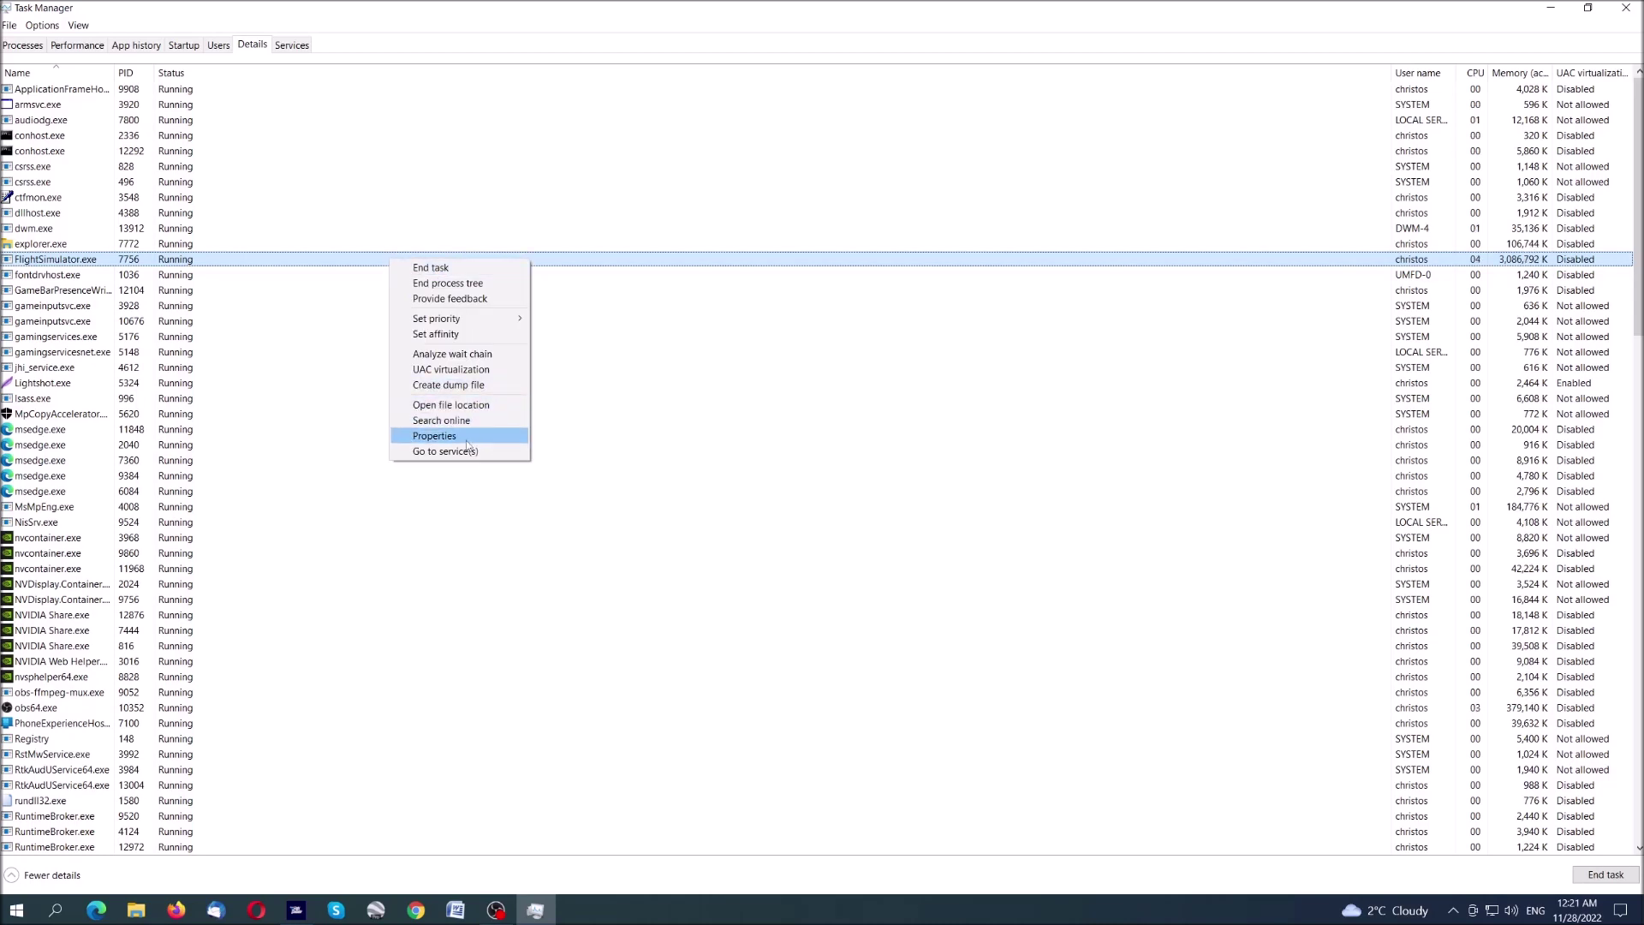
left_click(470, 436)
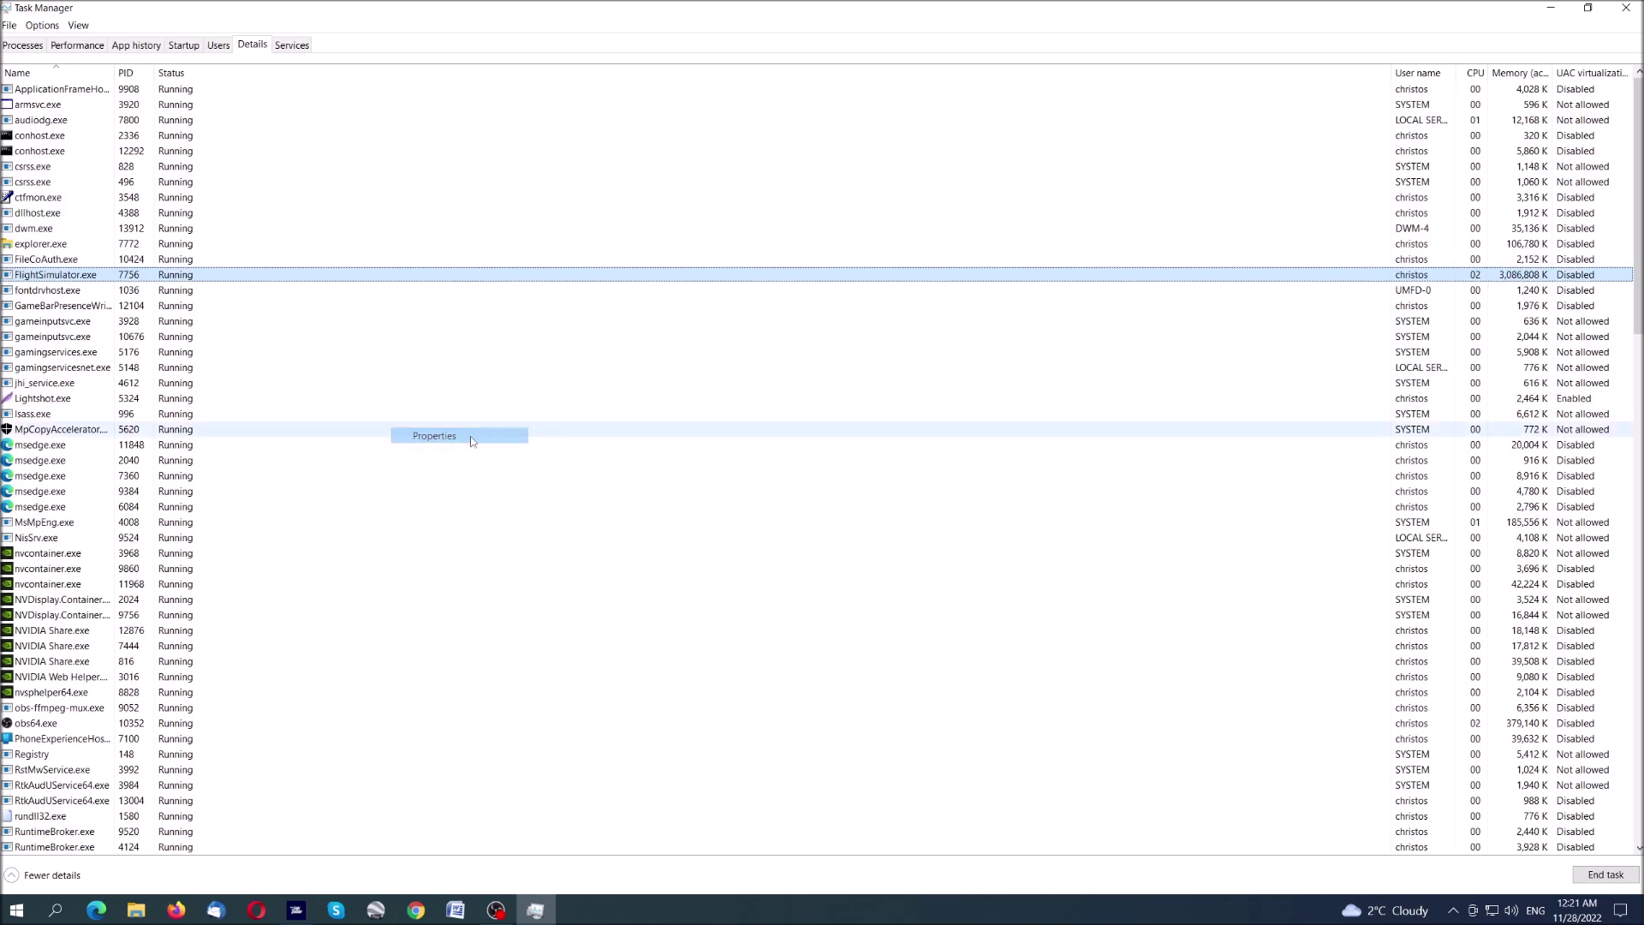
right_click(507, 274)
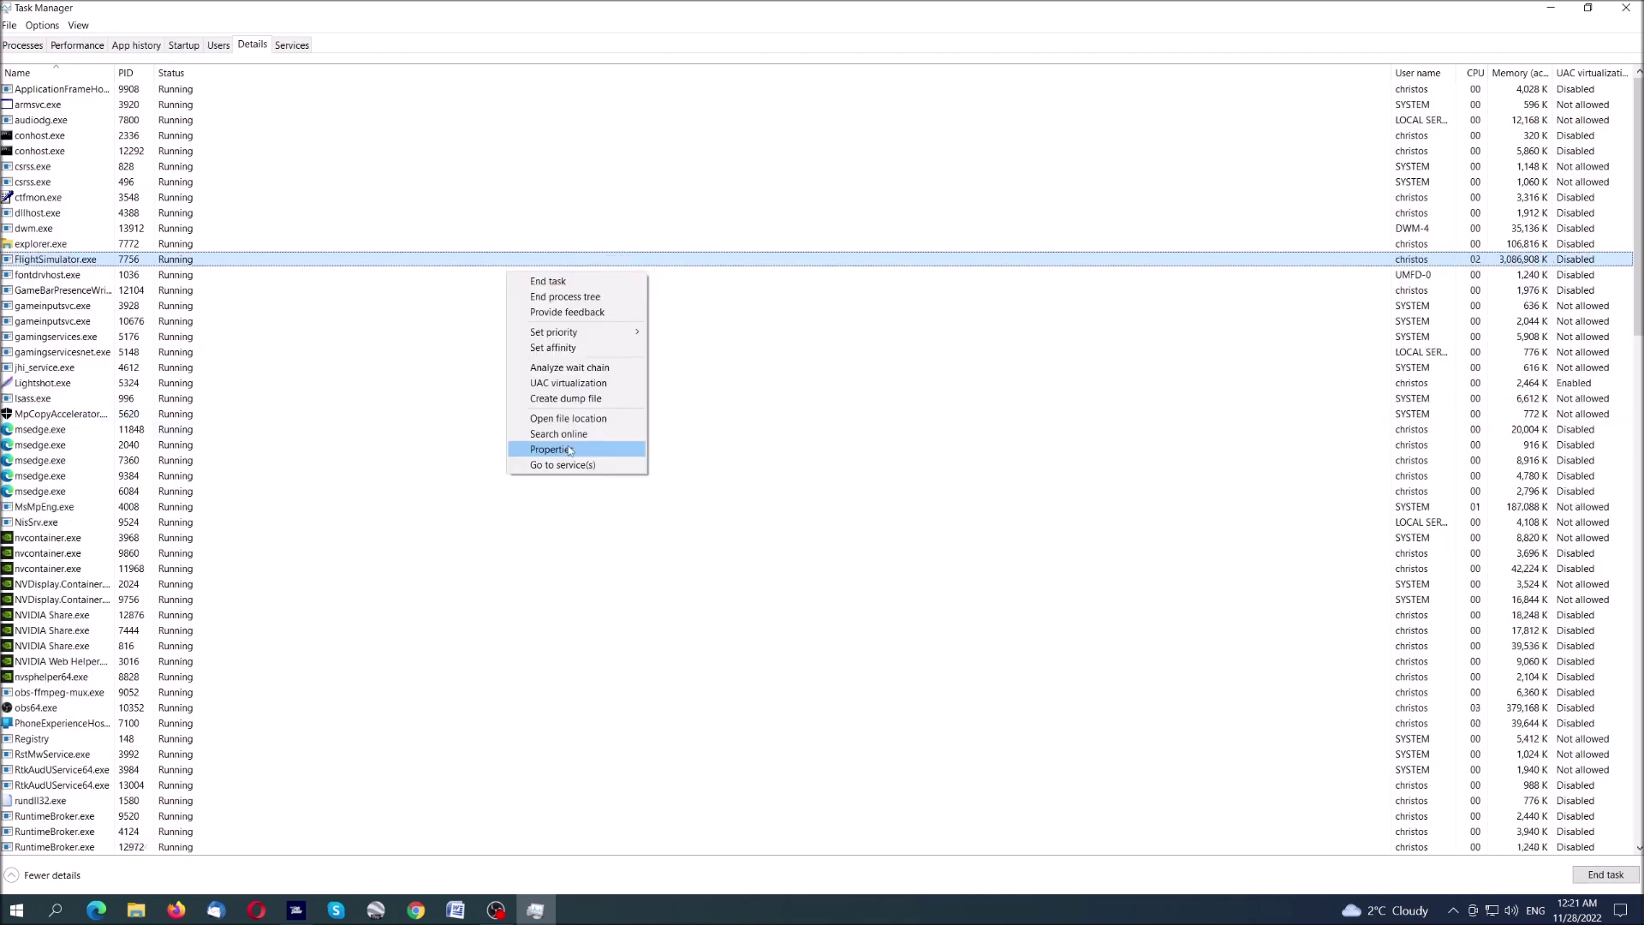
mouse_move(554, 333)
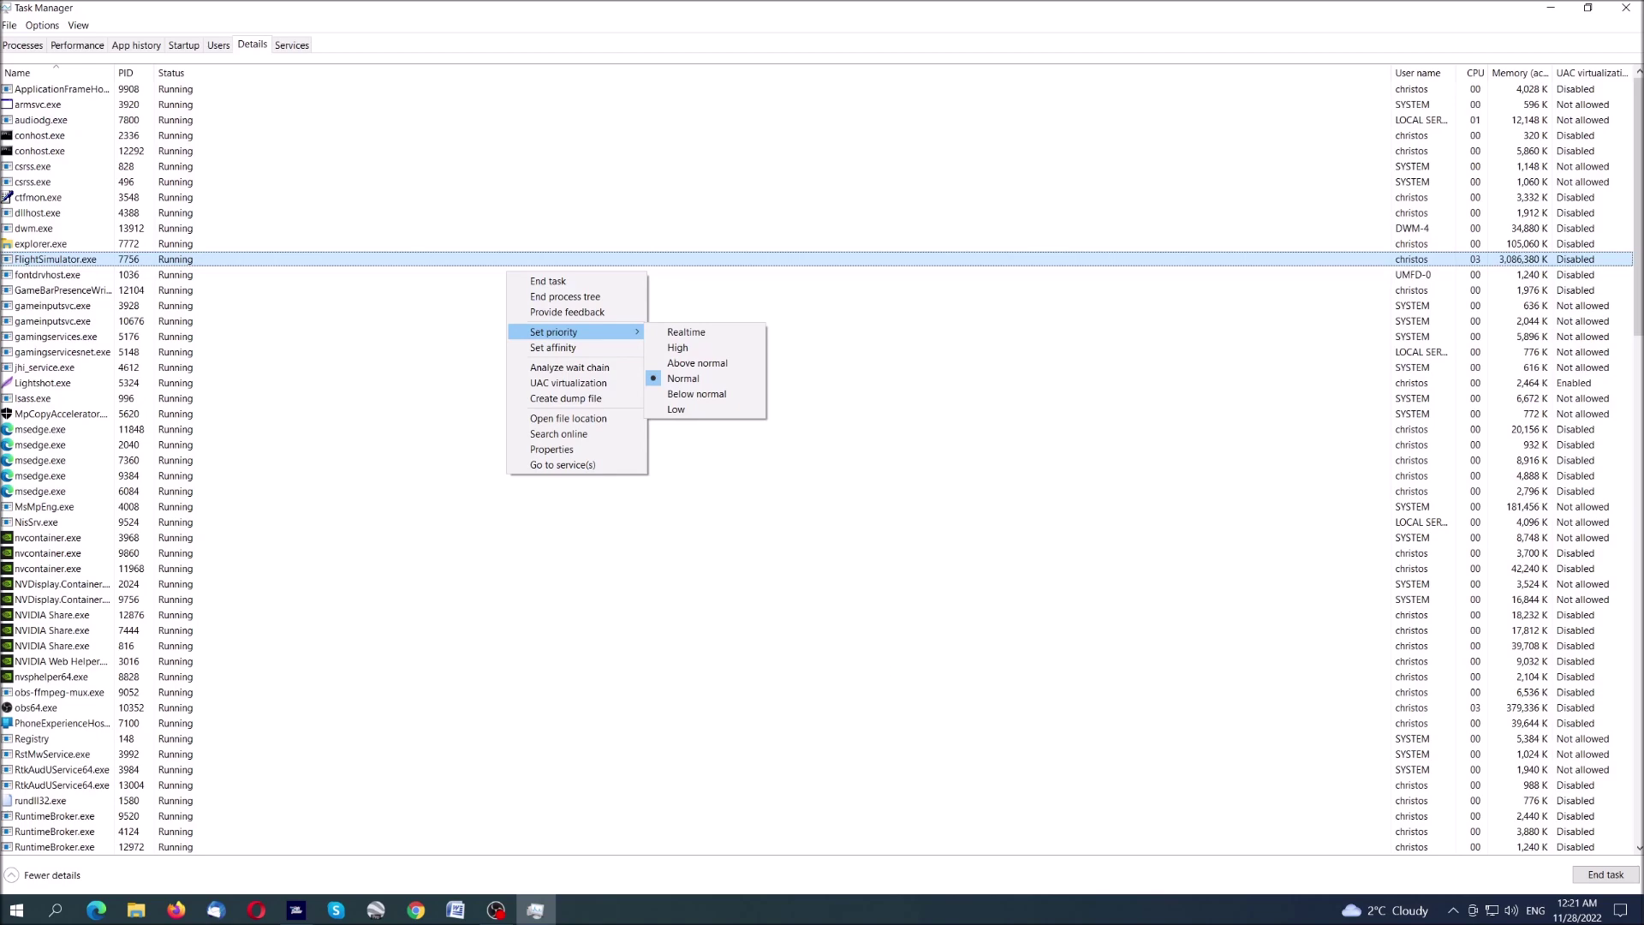
Step: Check FlightSimulator.exe's priority options without changing them, then close Task Manager
left_click(295, 911)
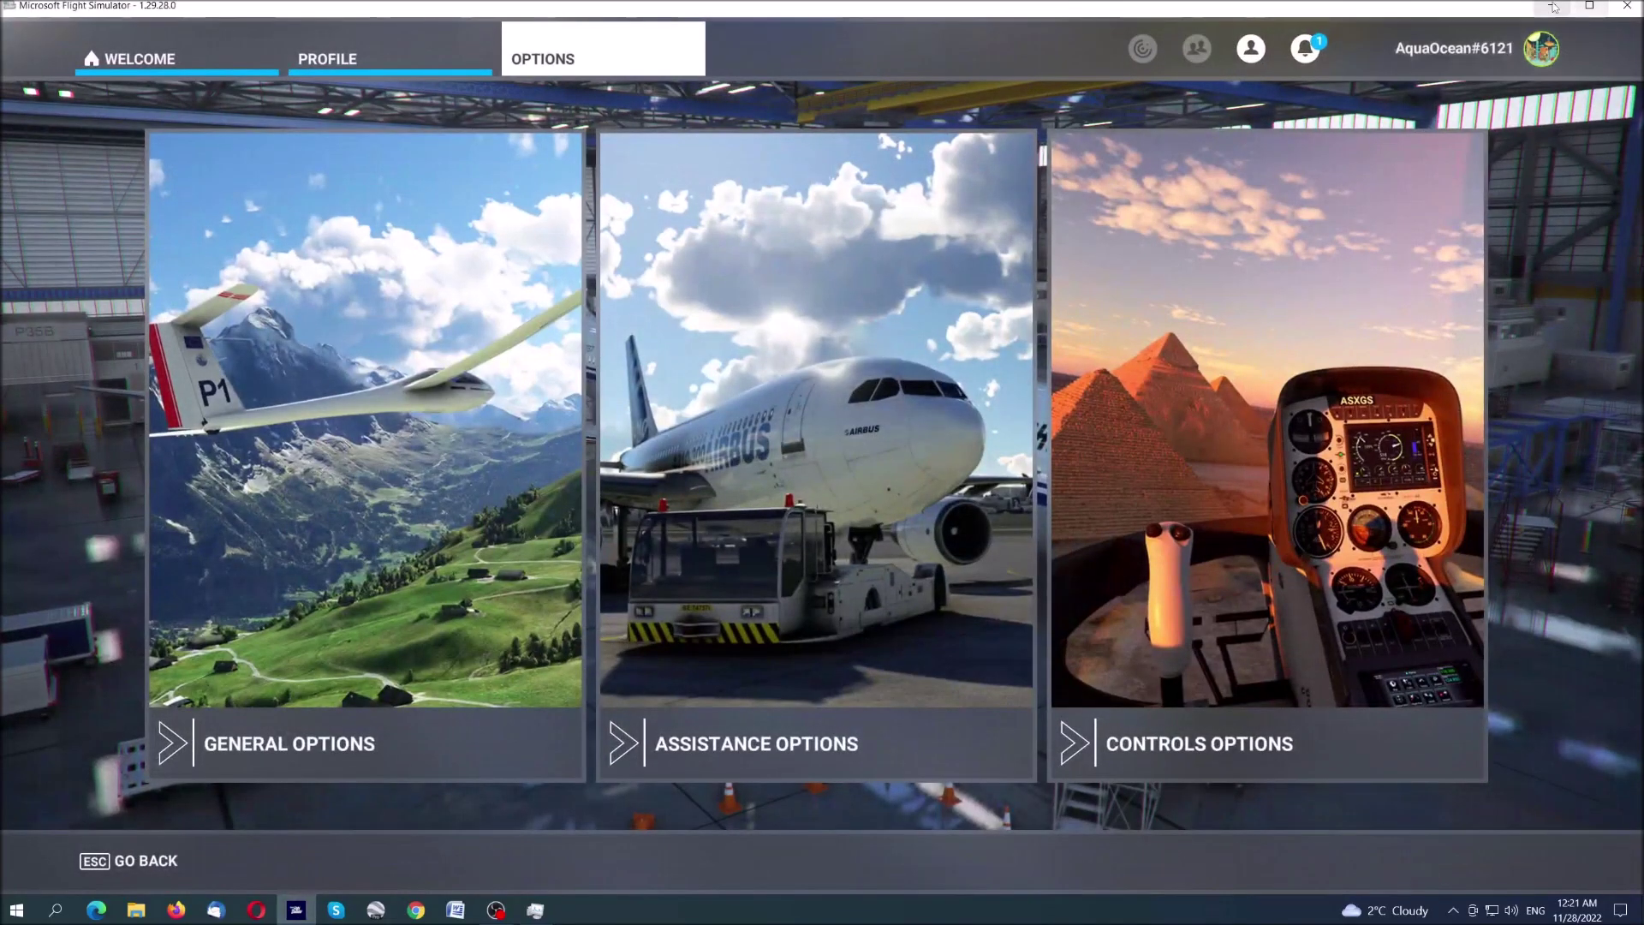
left_click(1549, 6)
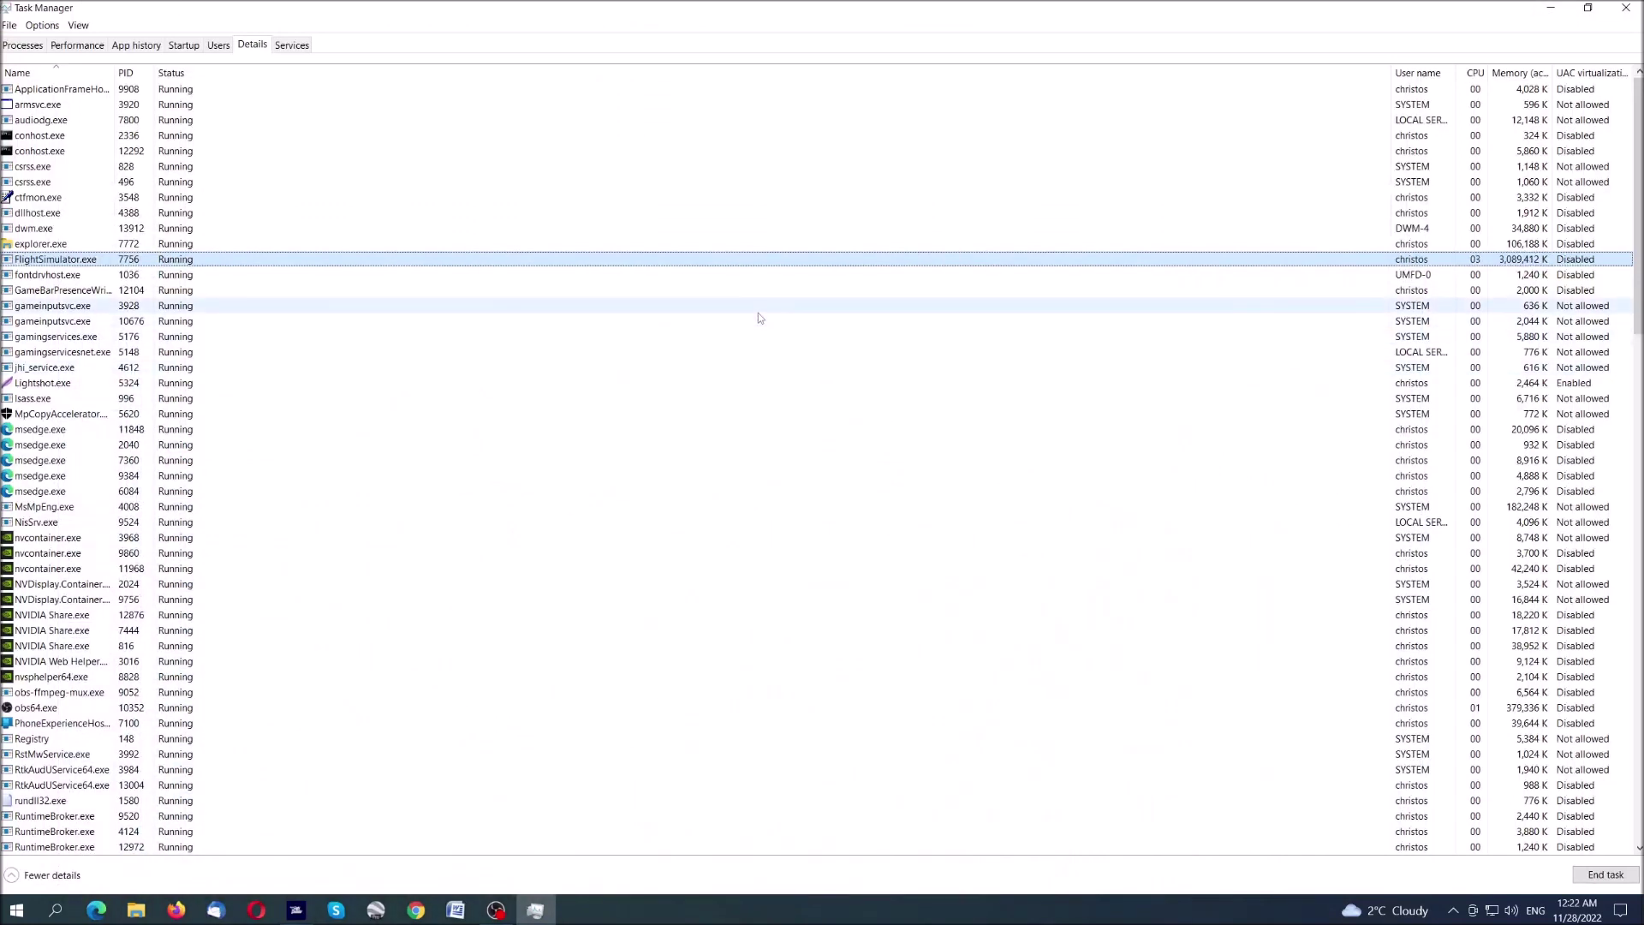
right_click(740, 260)
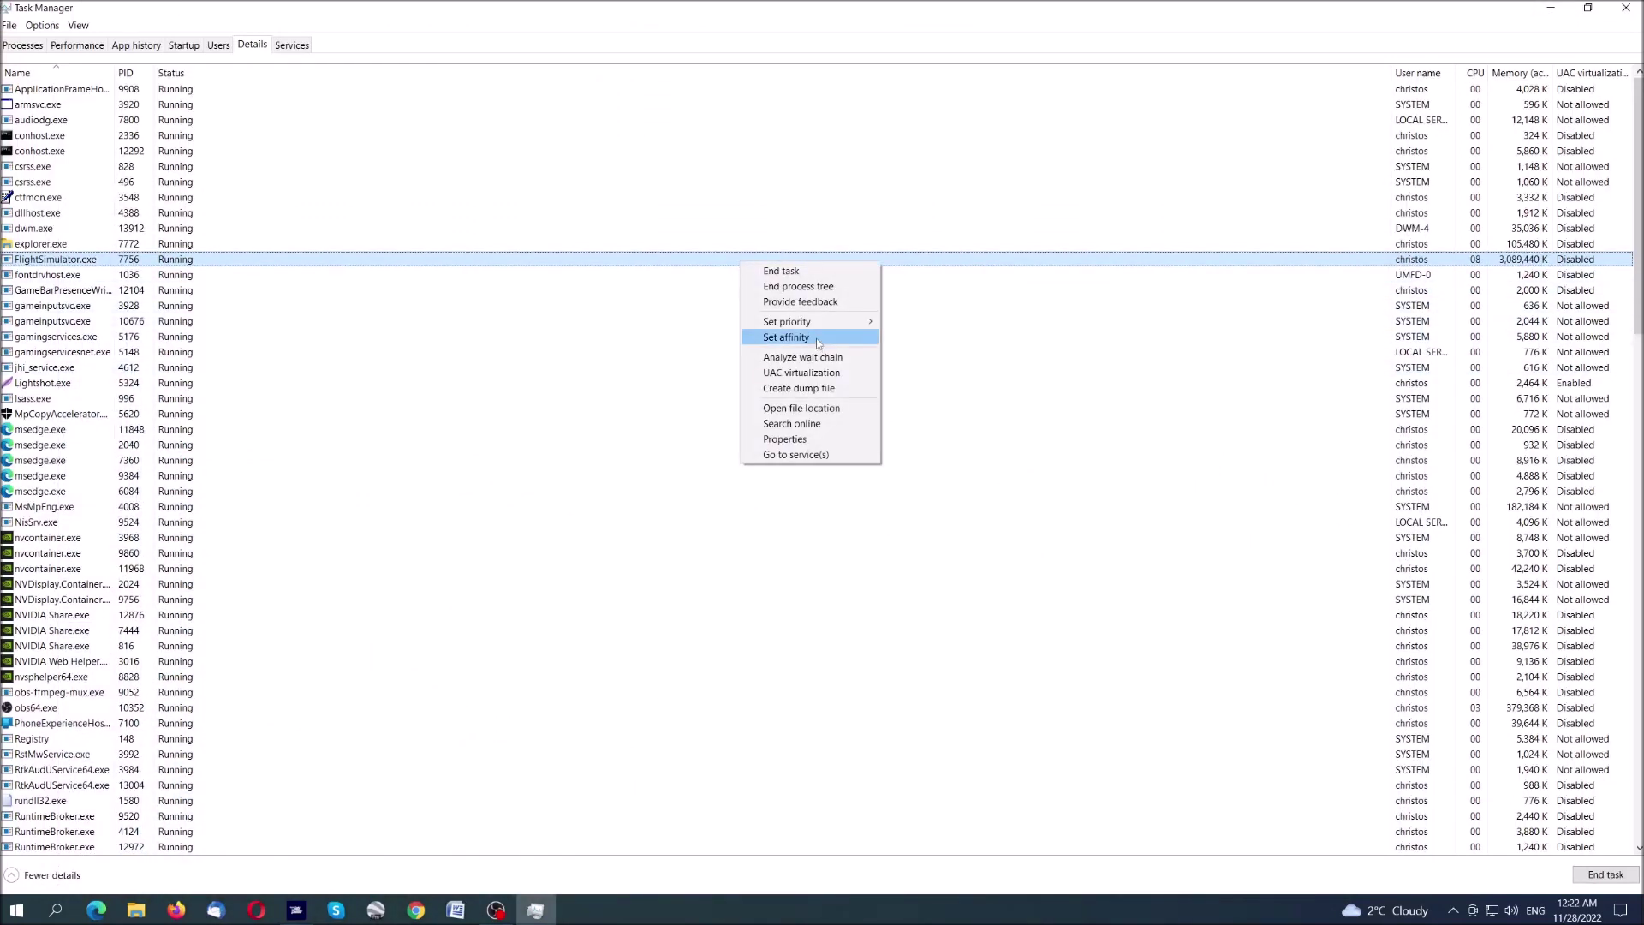
mouse_move(787, 321)
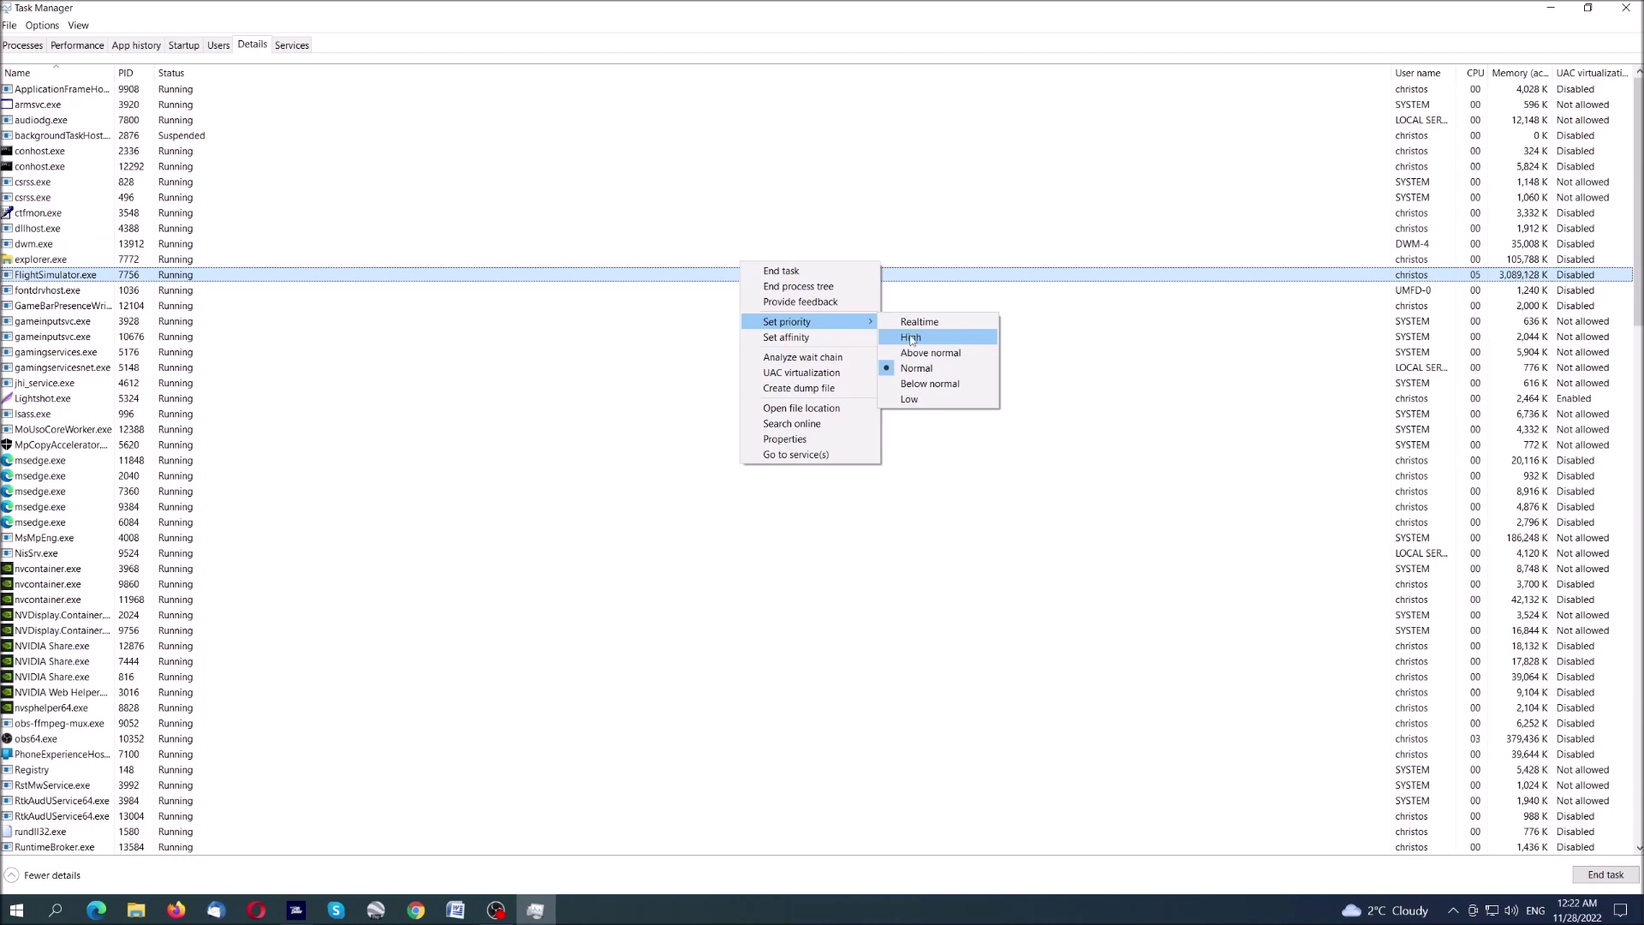
left_click(1109, 486)
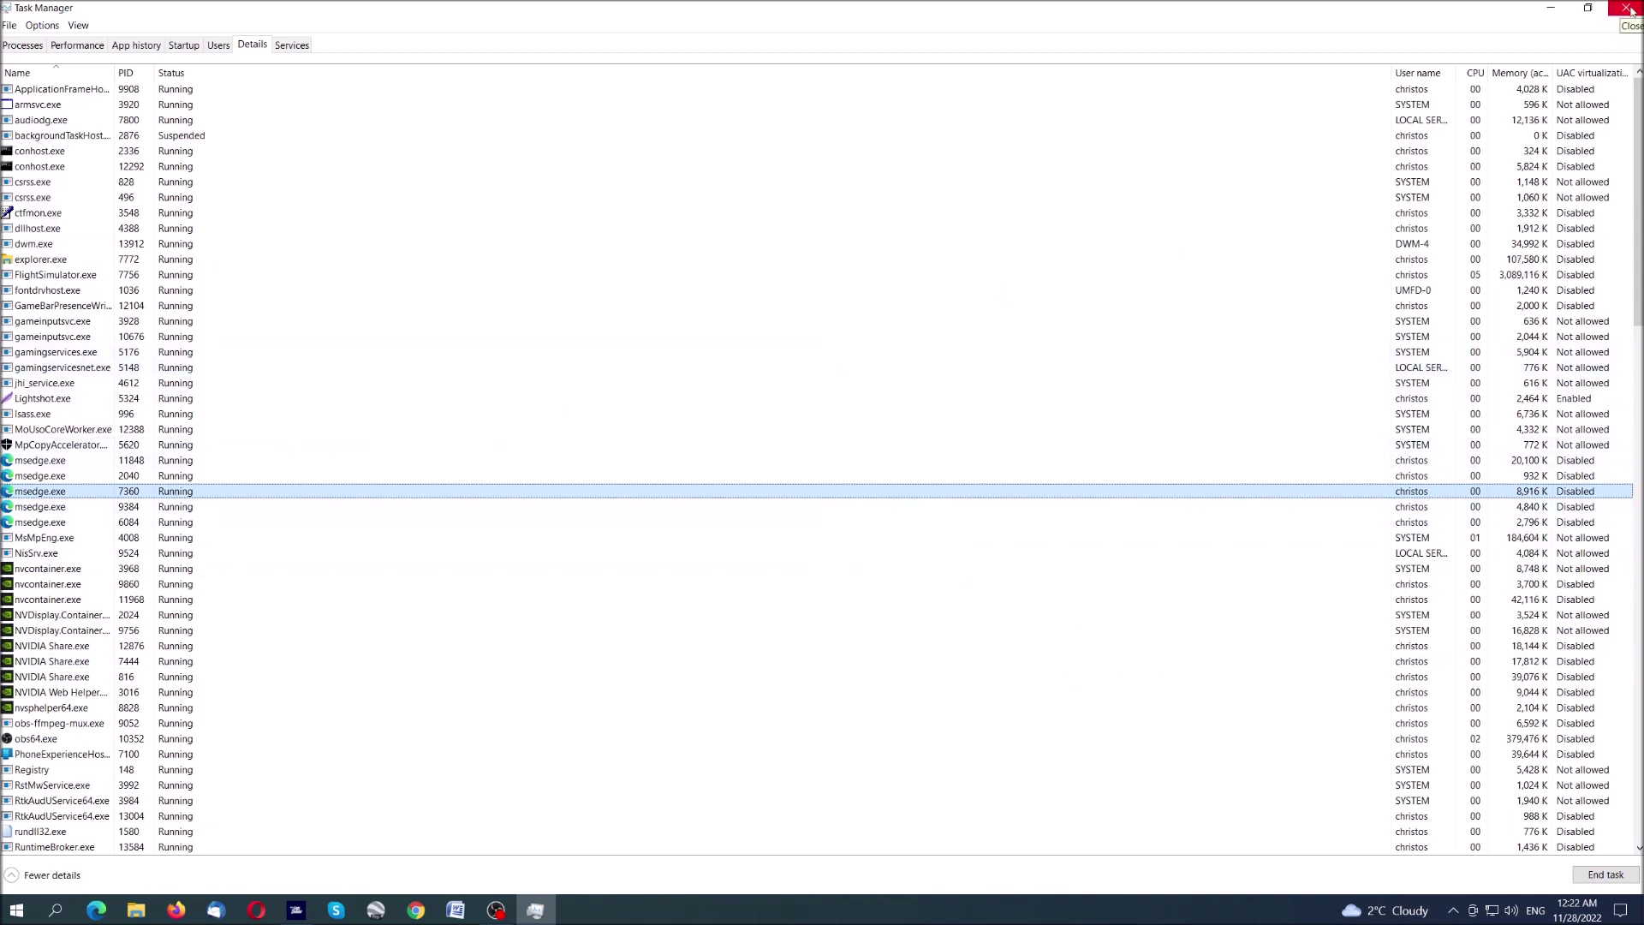
left_click(1629, 10)
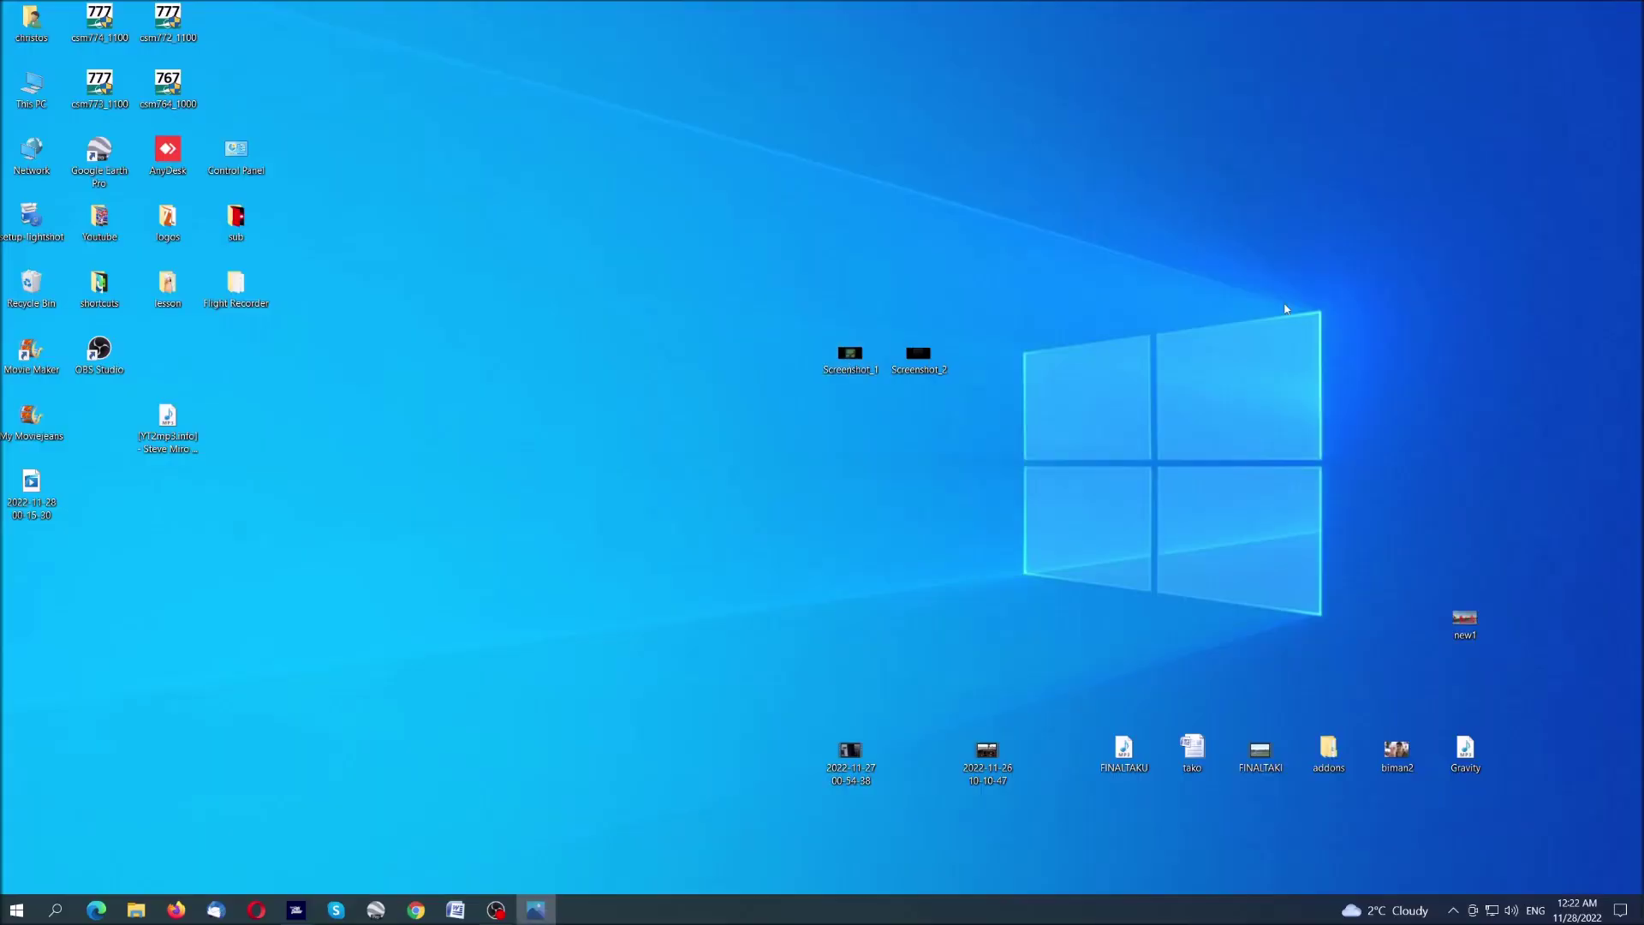
left_click(535, 909)
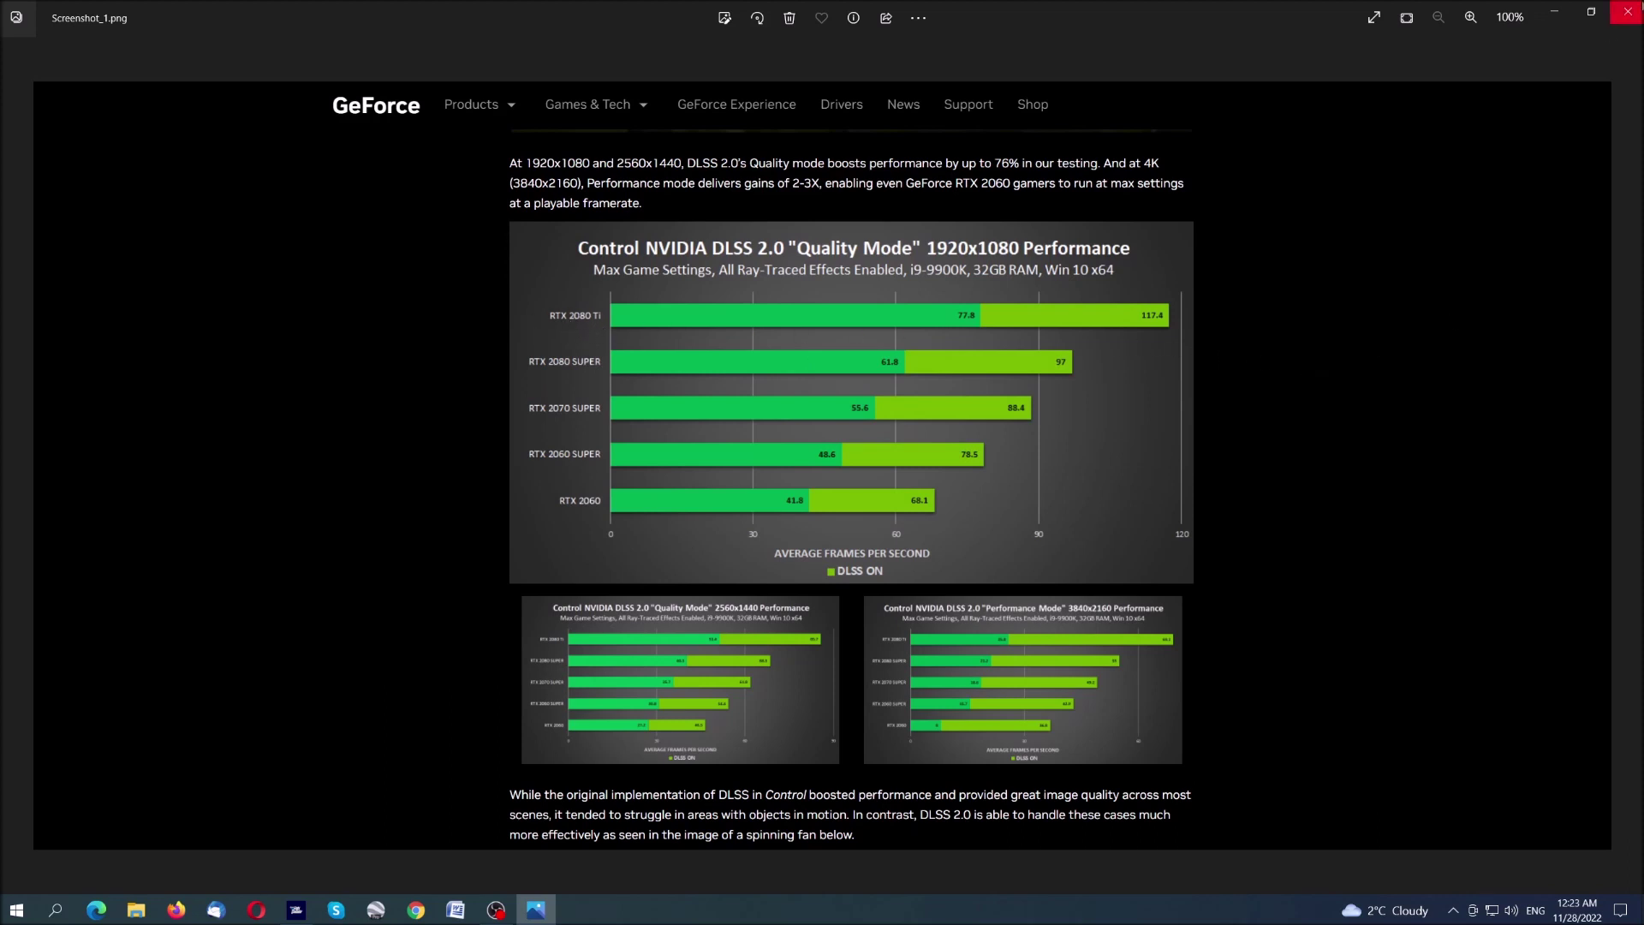
left_click(1556, 16)
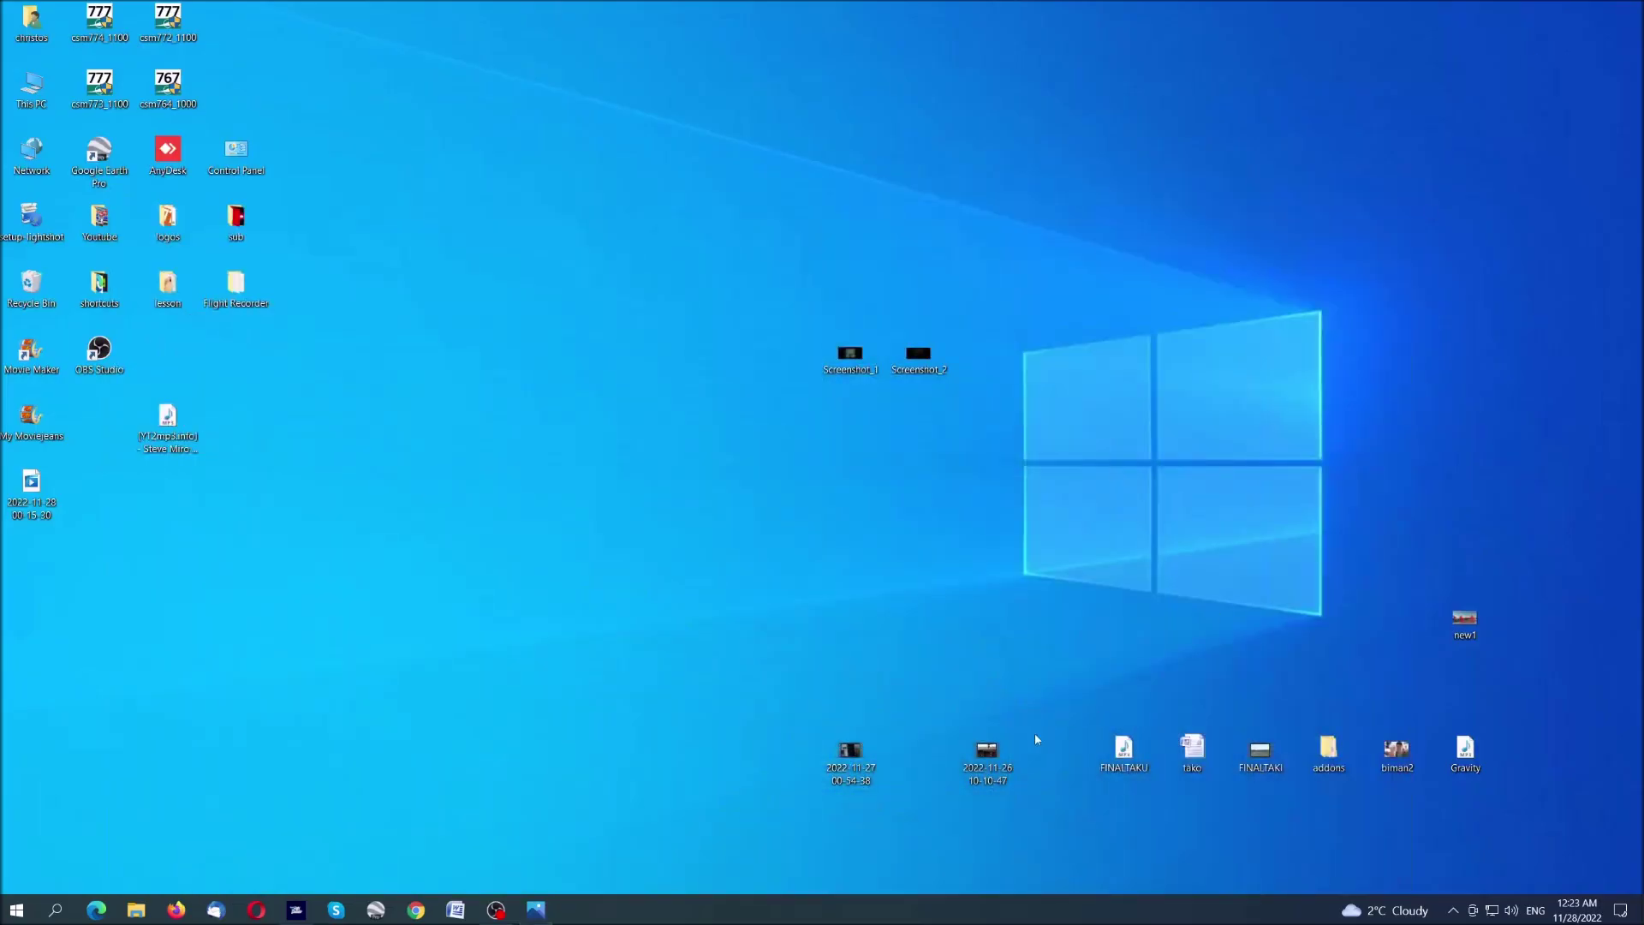
Step: Return to Flight Simulator's General Options graphics page, with TAA and render scaling 120
left_click(297, 910)
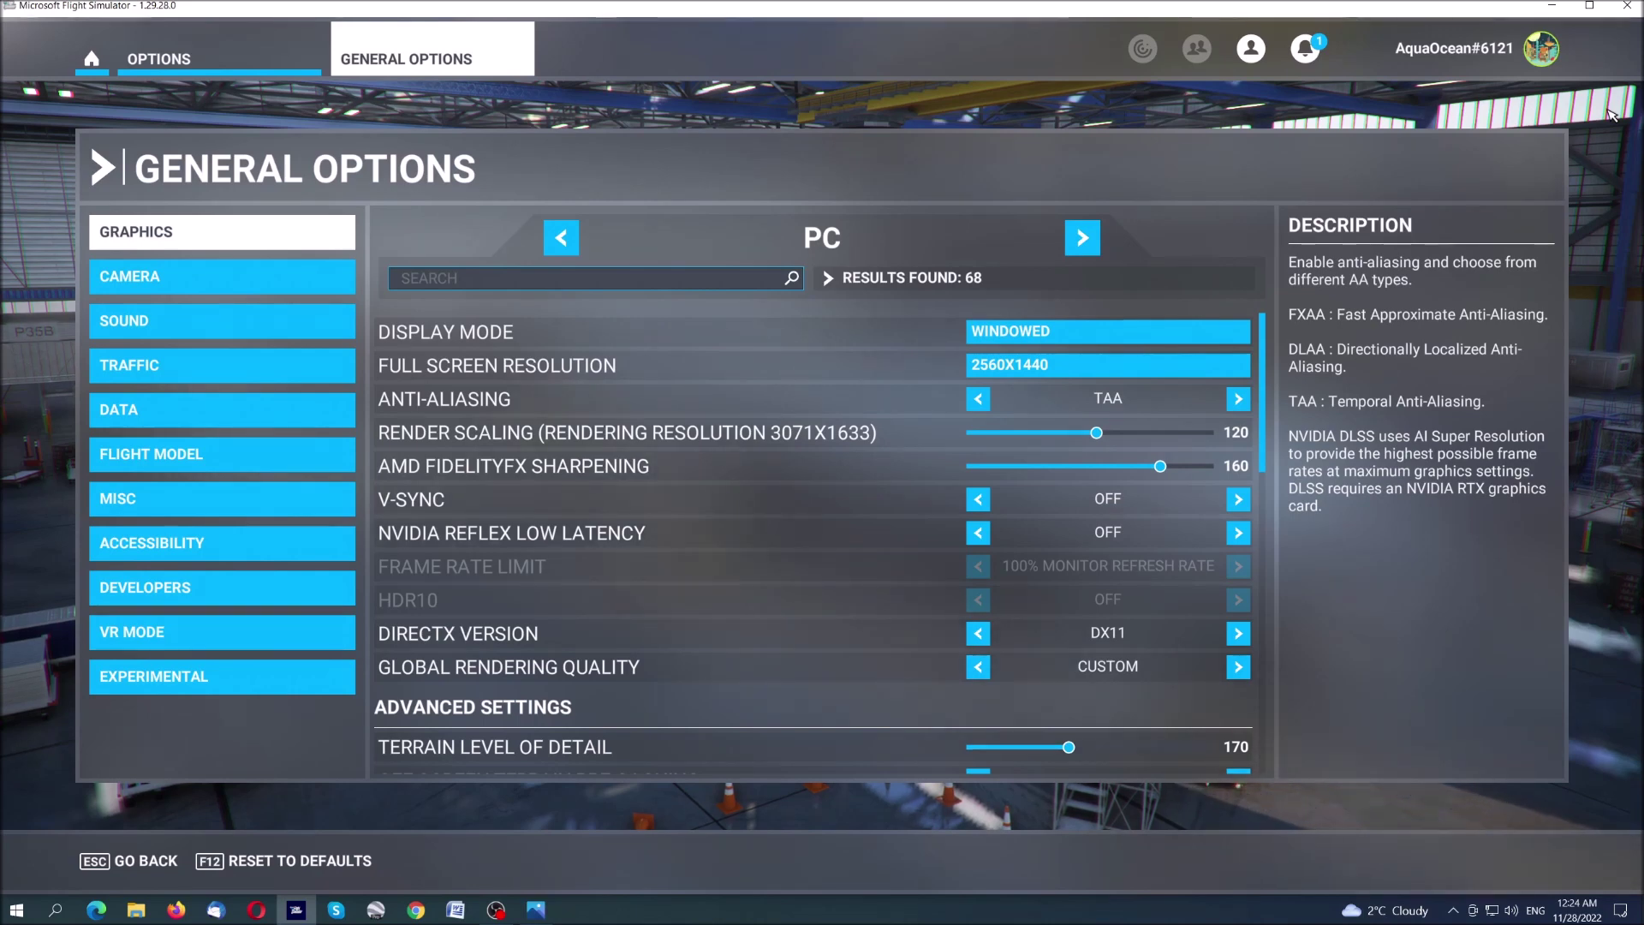
Step: Look over the NVIDIA DLSS 2.0 performance charts in Screenshot_1, then close Photos
key("alt+Tab")
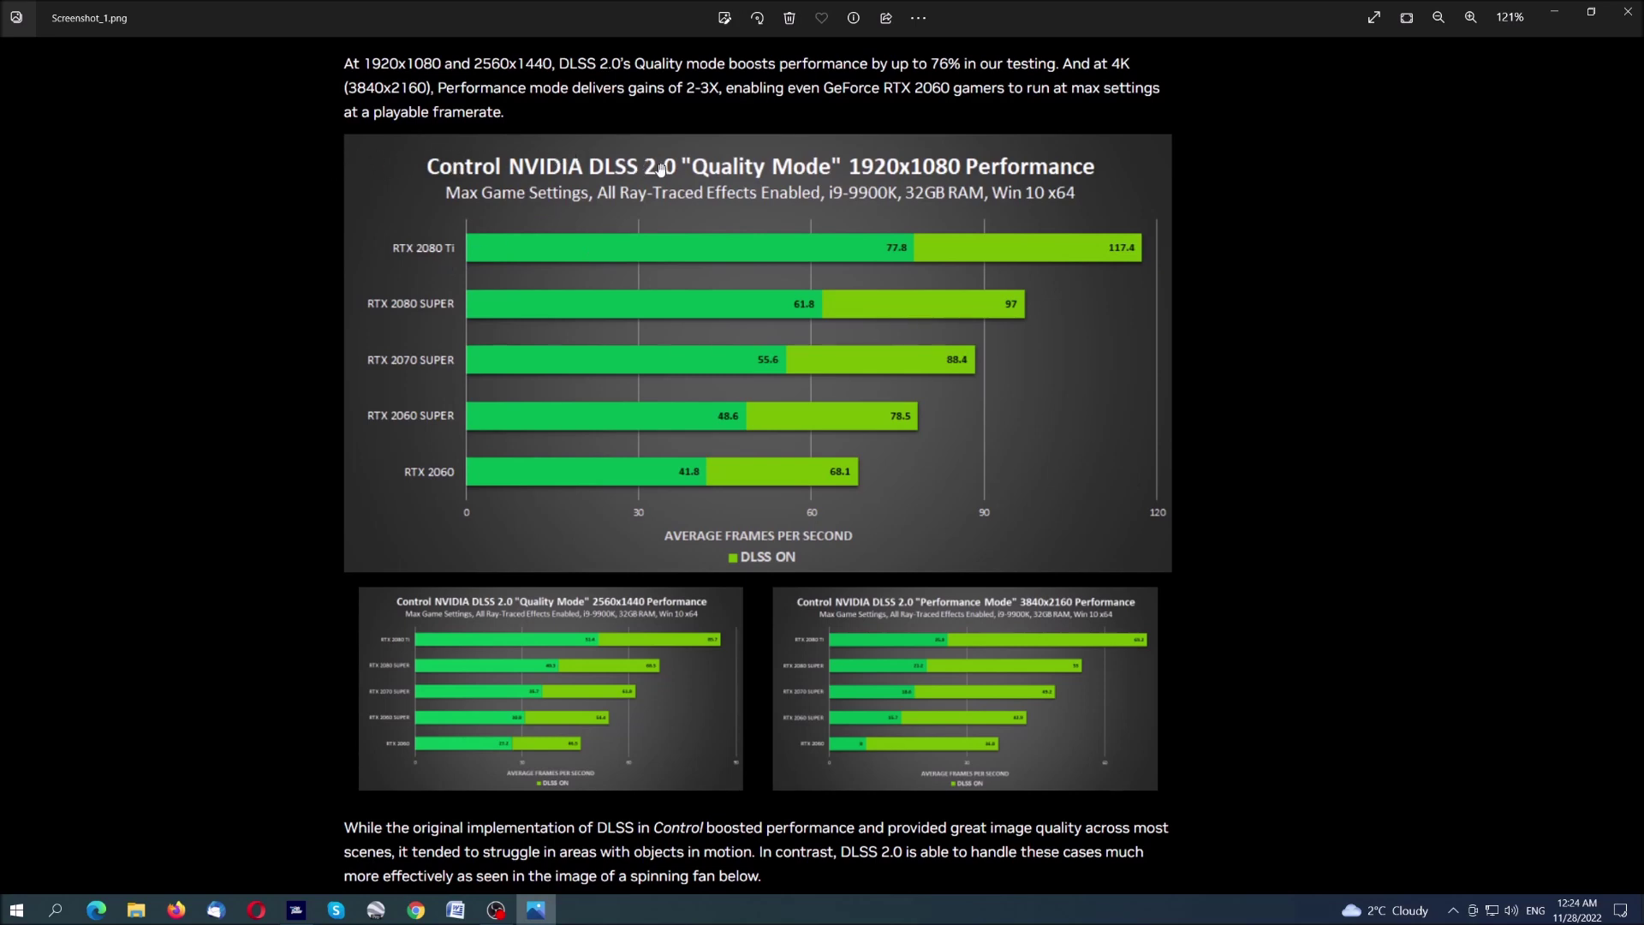
scroll(346, 200, "up", 1)
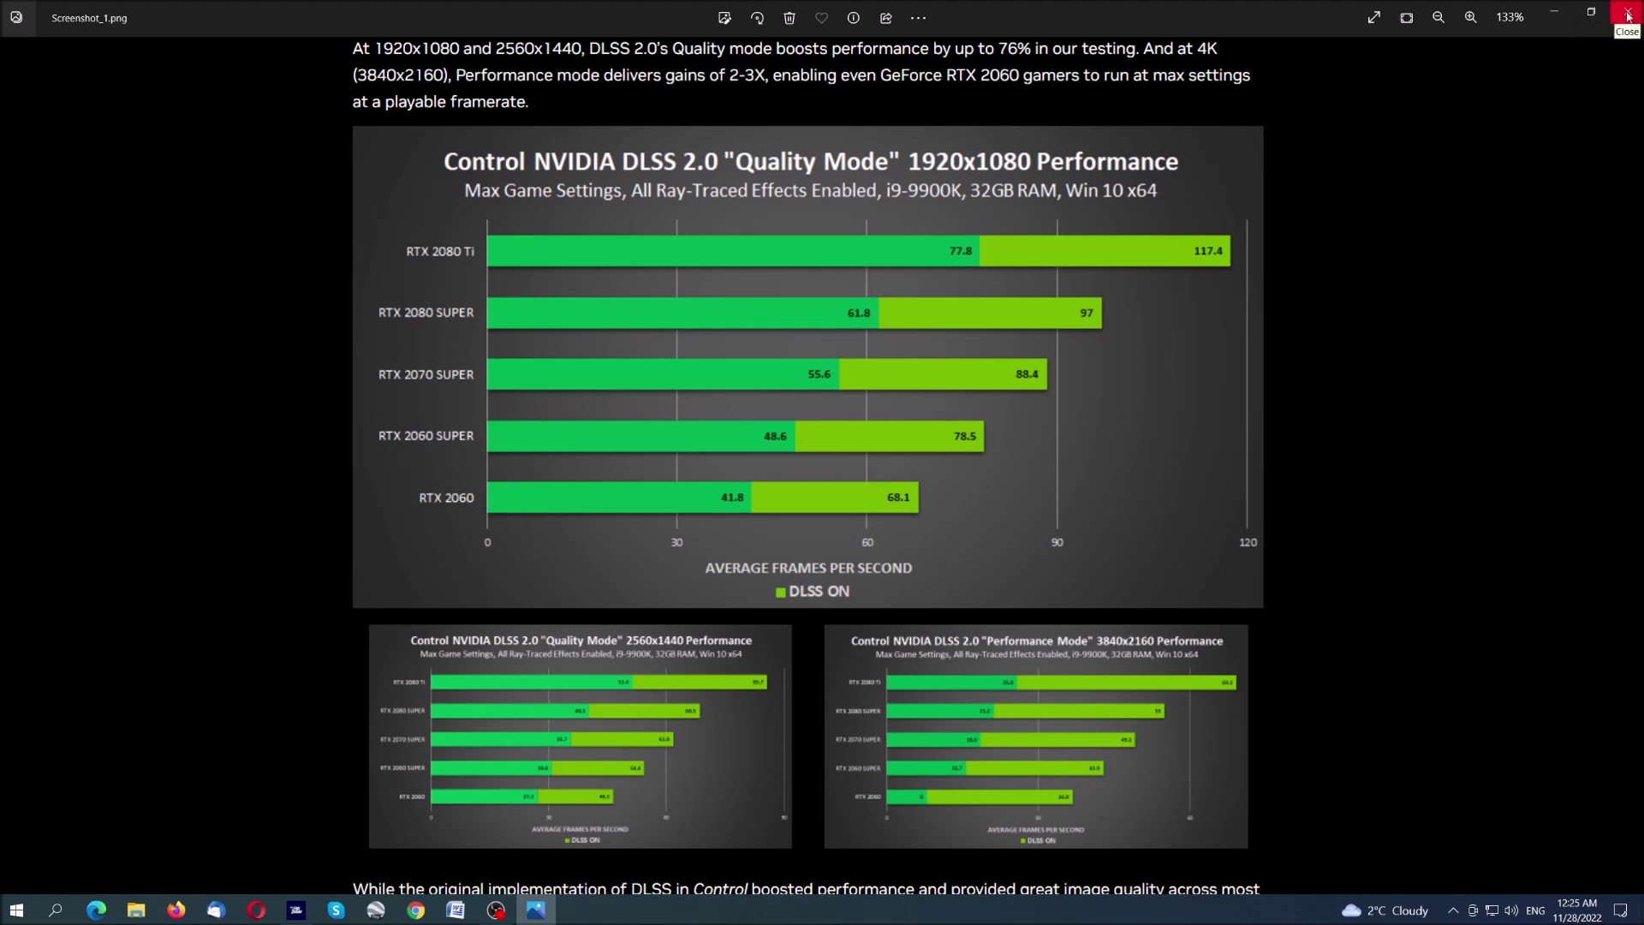
left_click(1562, 17)
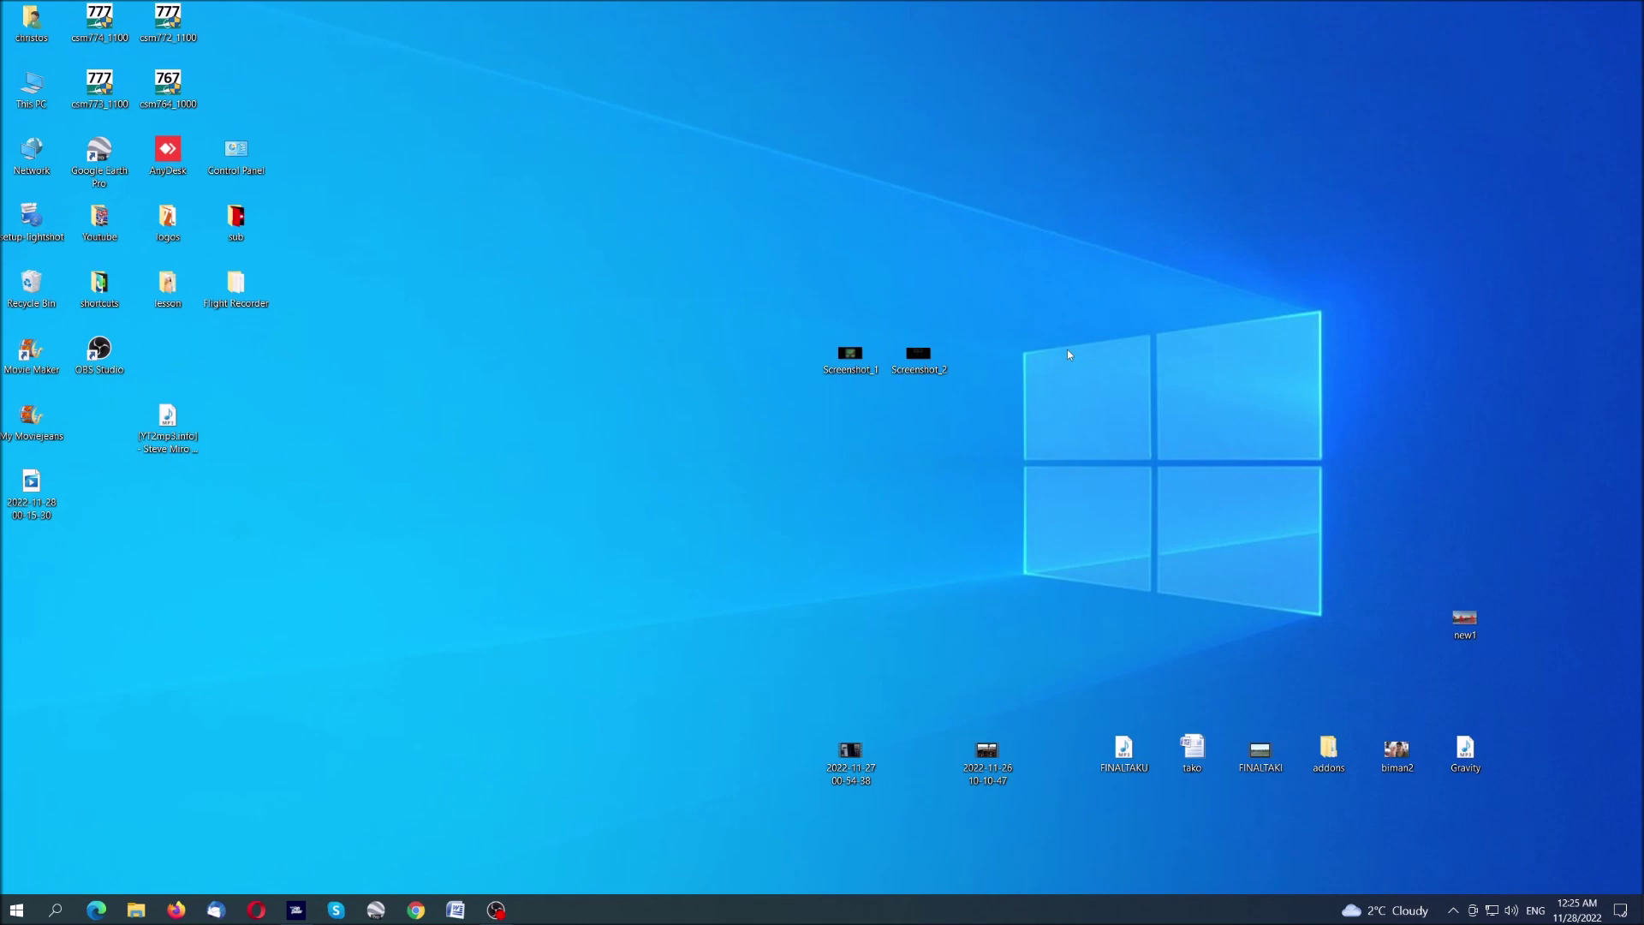
left_click(918, 359)
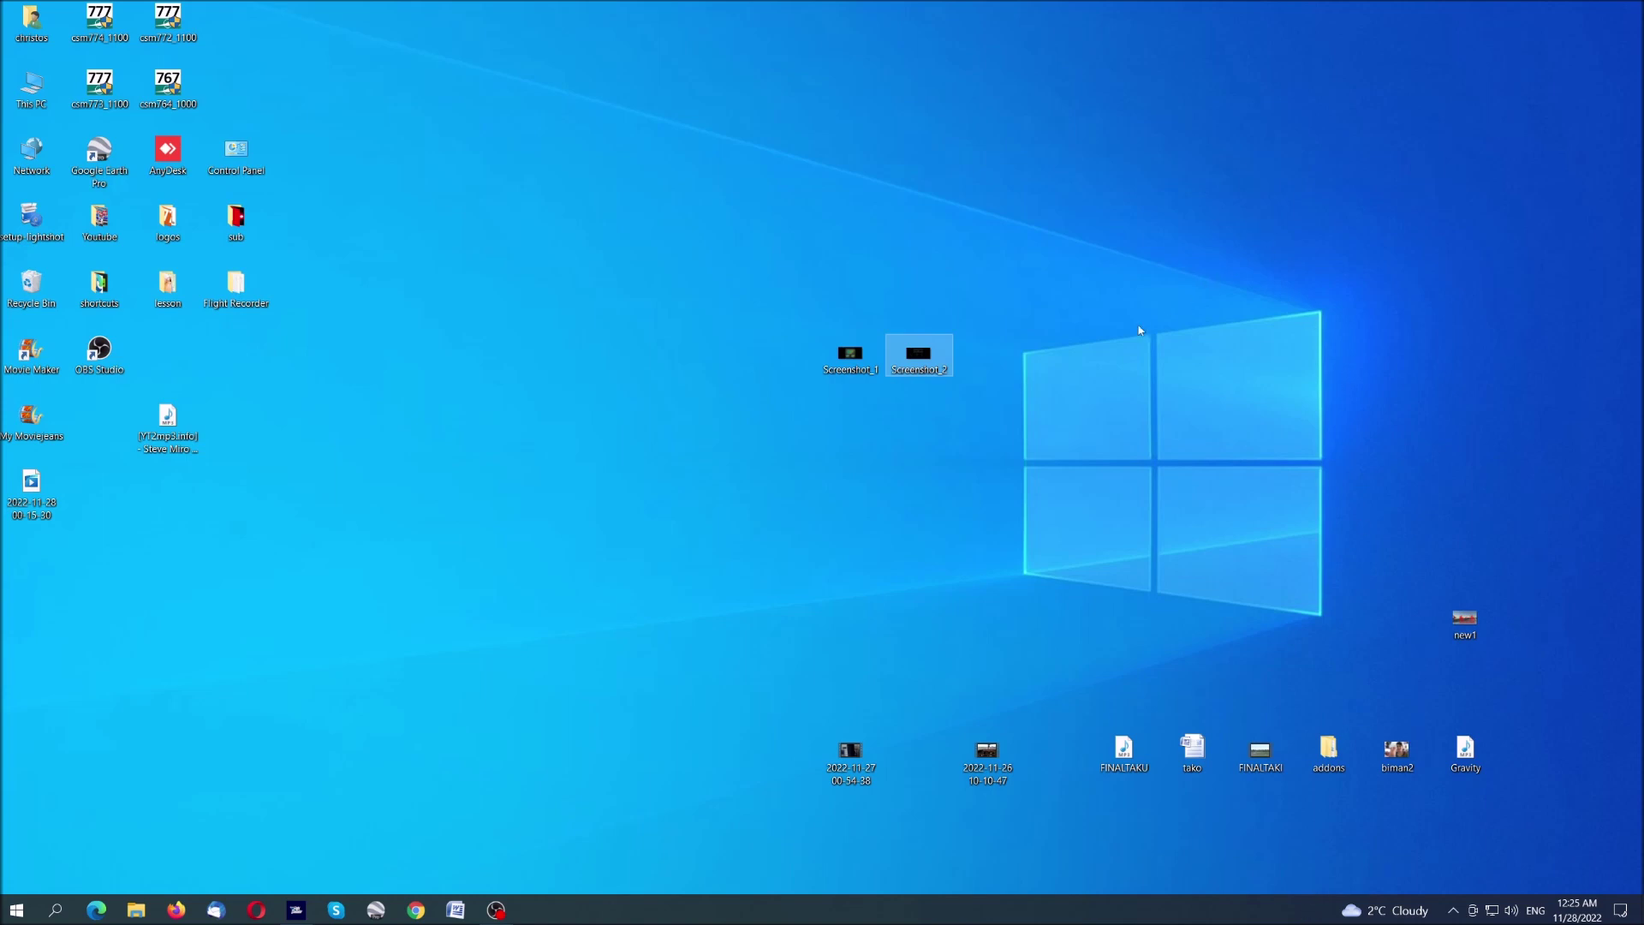
double_click(921, 362)
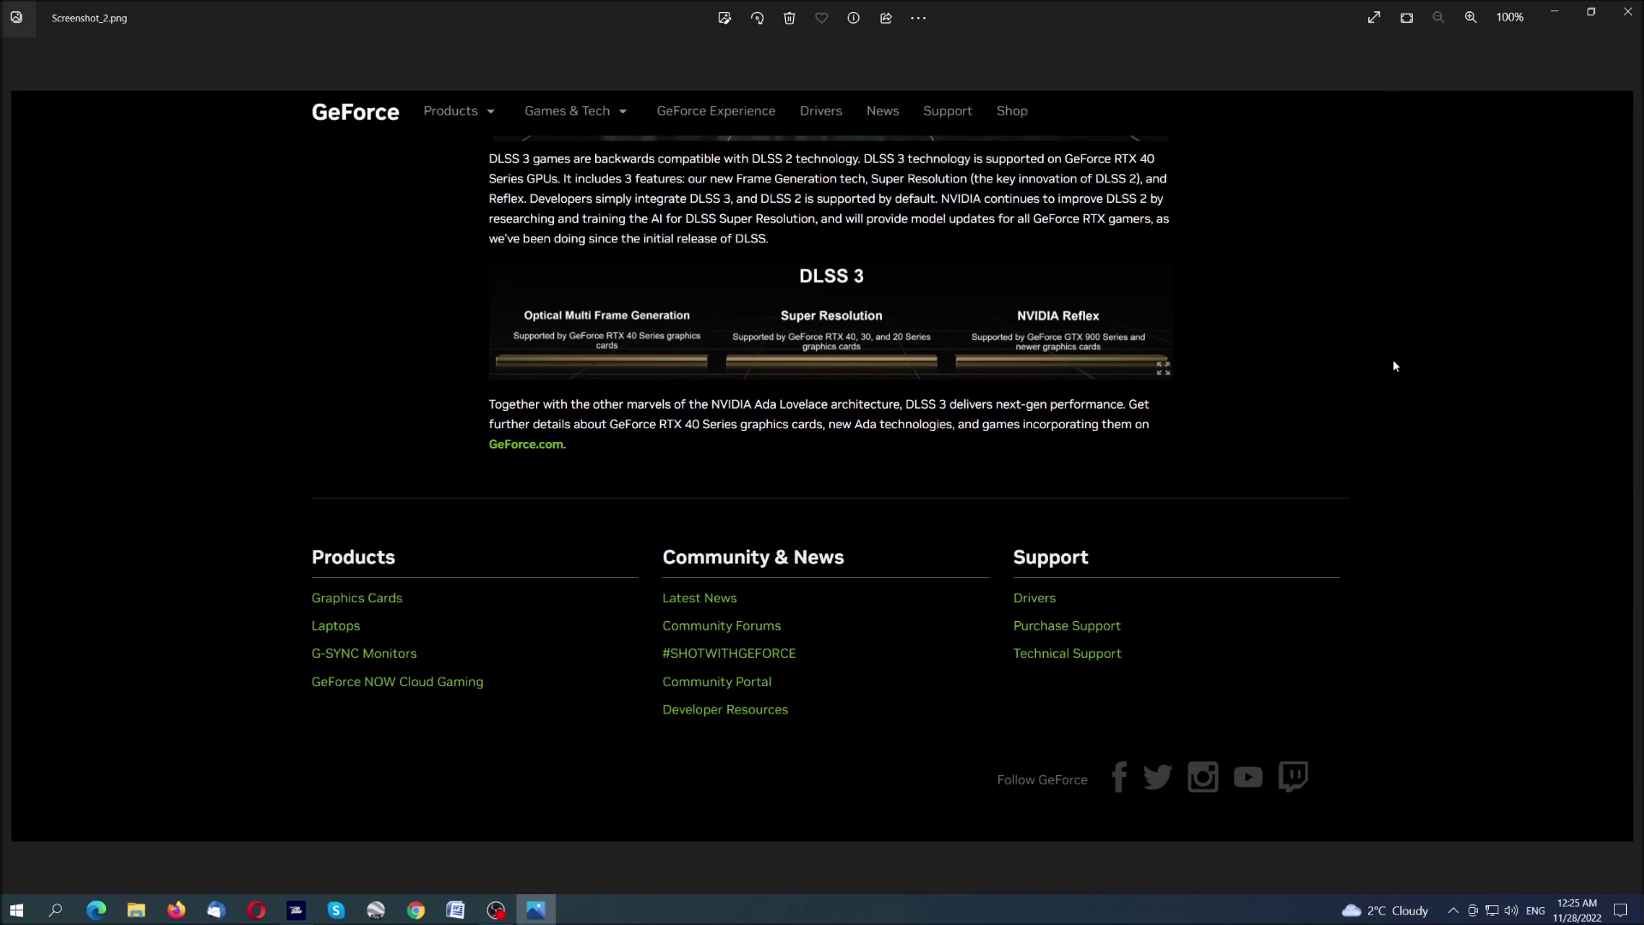
scroll(1393, 359, "up", 1)
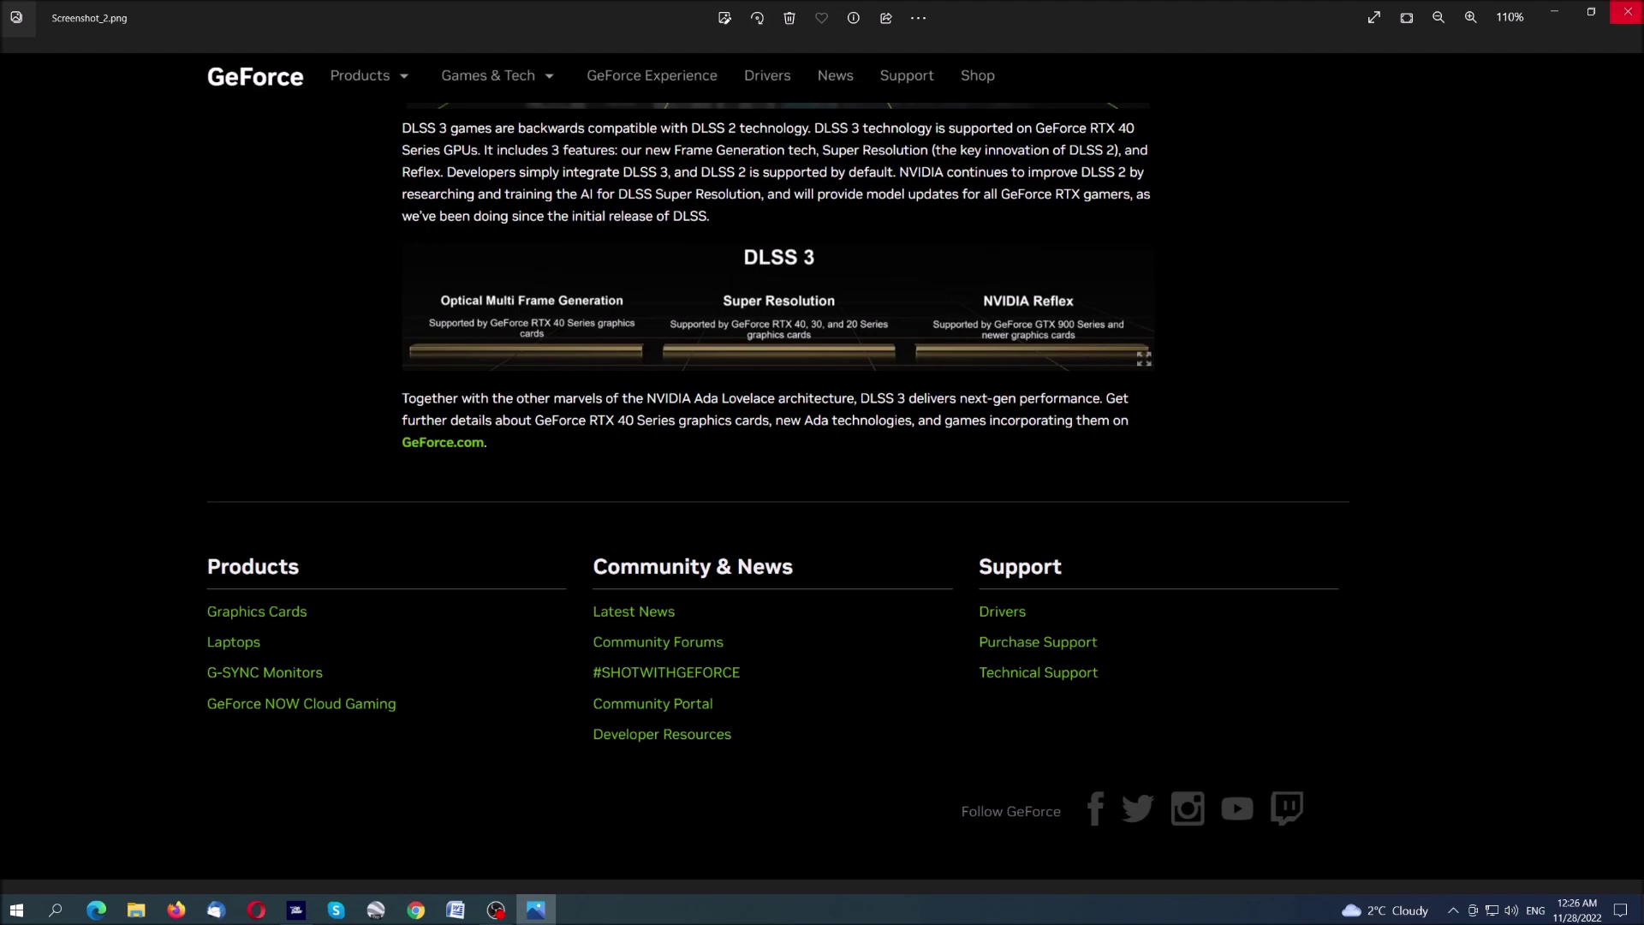
left_click(1631, 13)
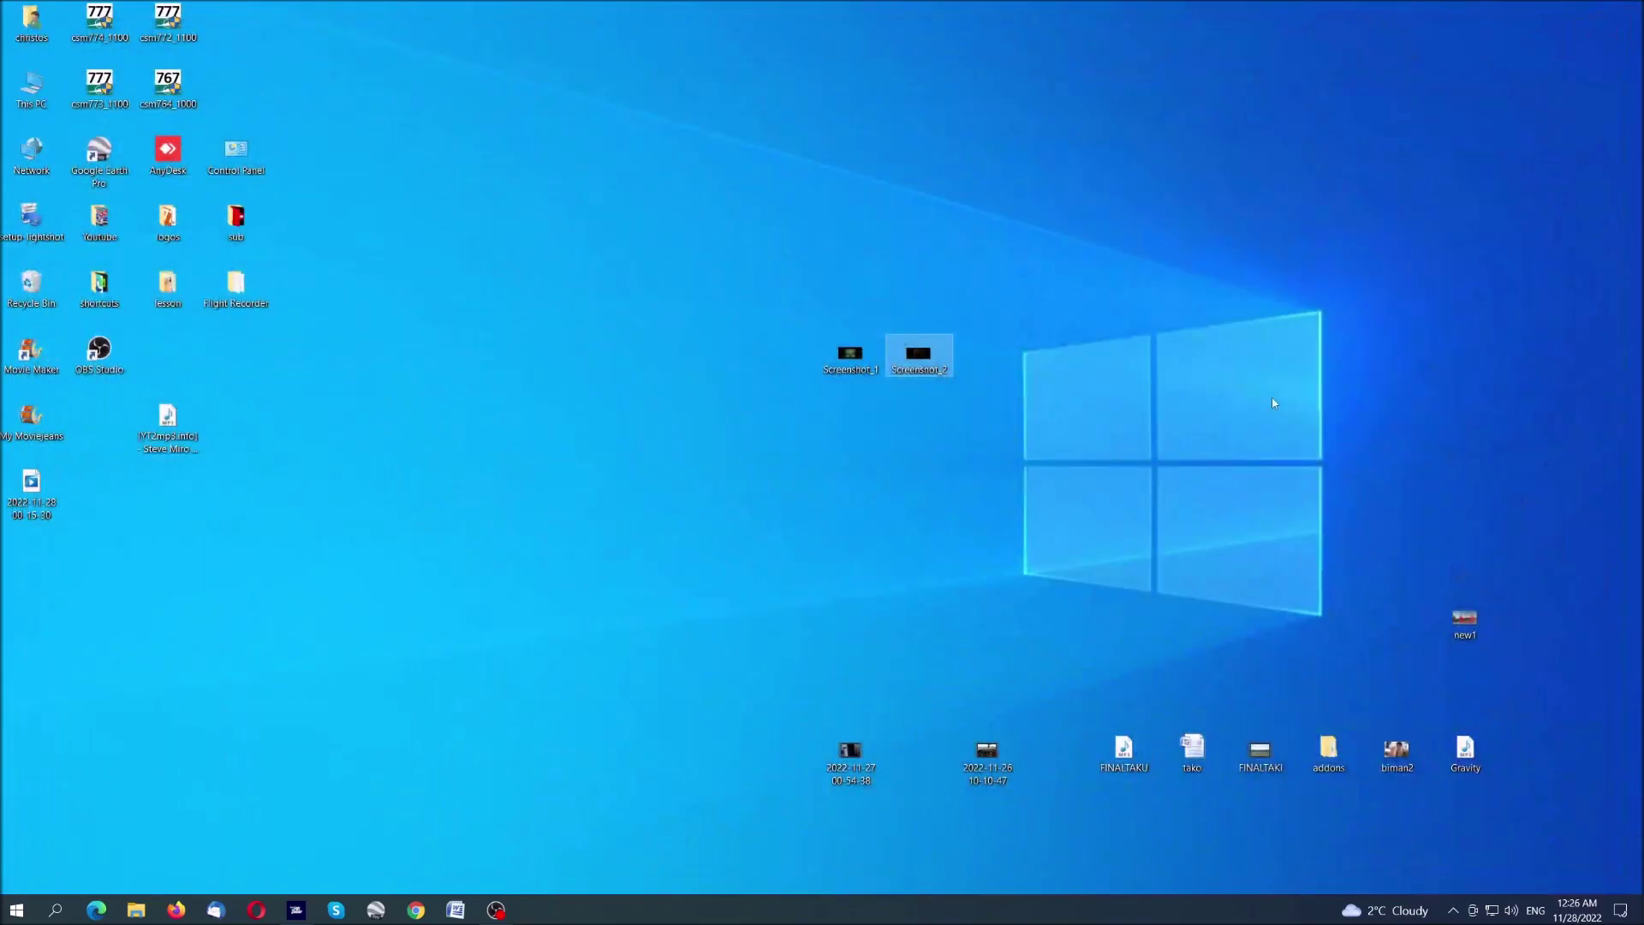
key("alt+Tab")
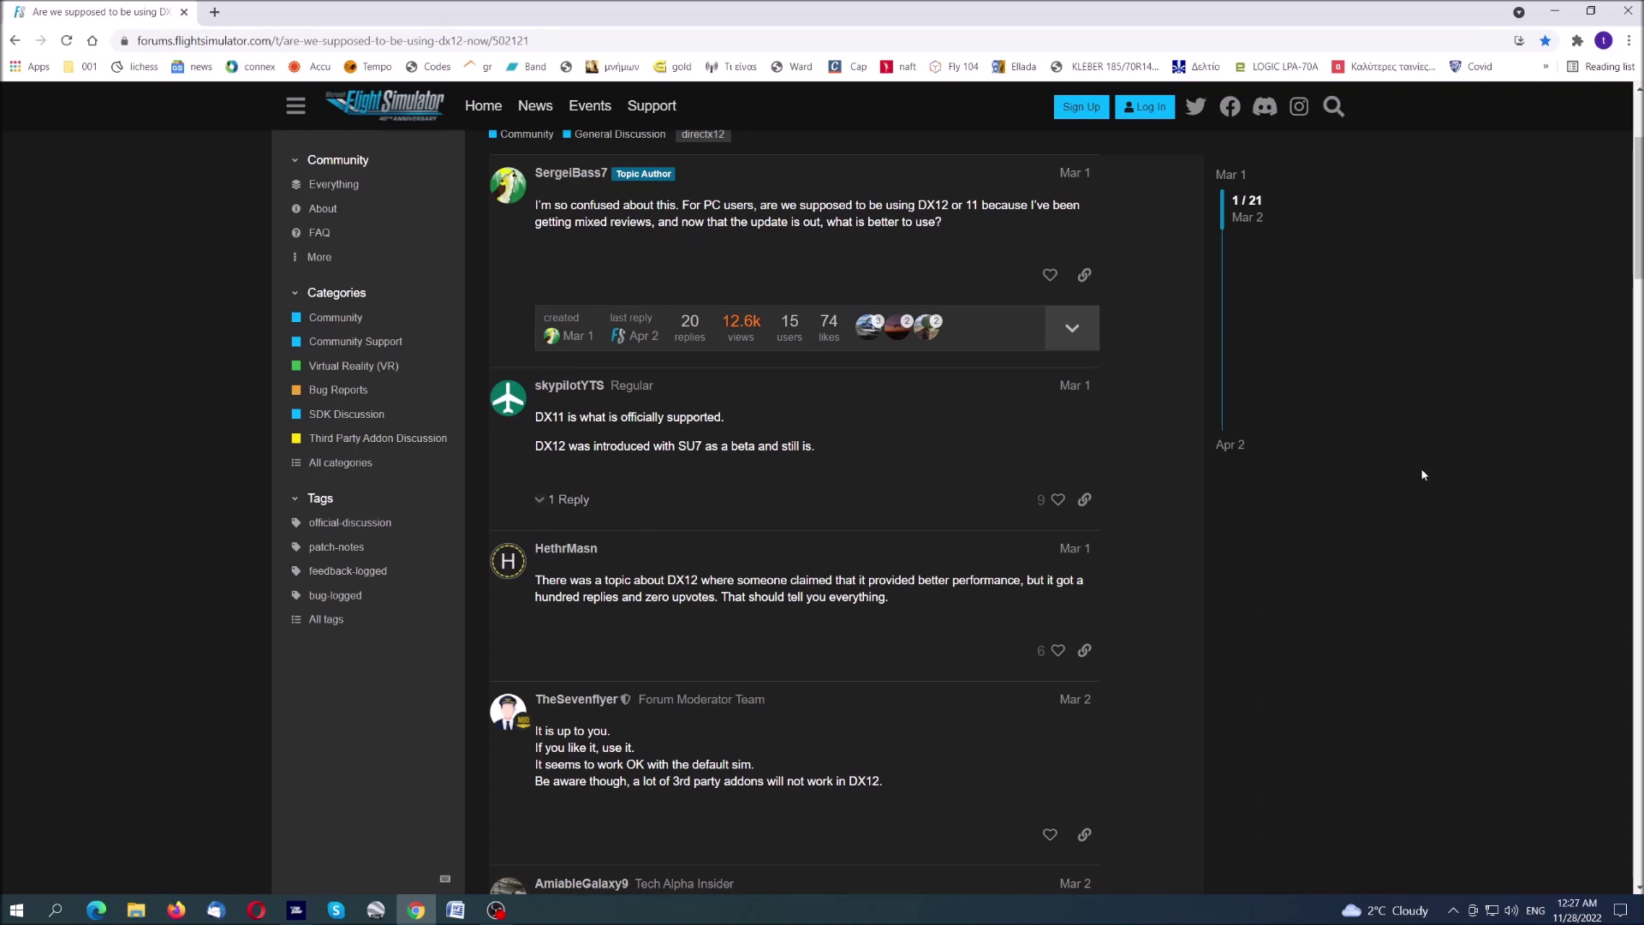
Step: Highlight the forum reply stating 'DX11 is what is officially supported.'
left_click_drag(535, 416, 839, 444)
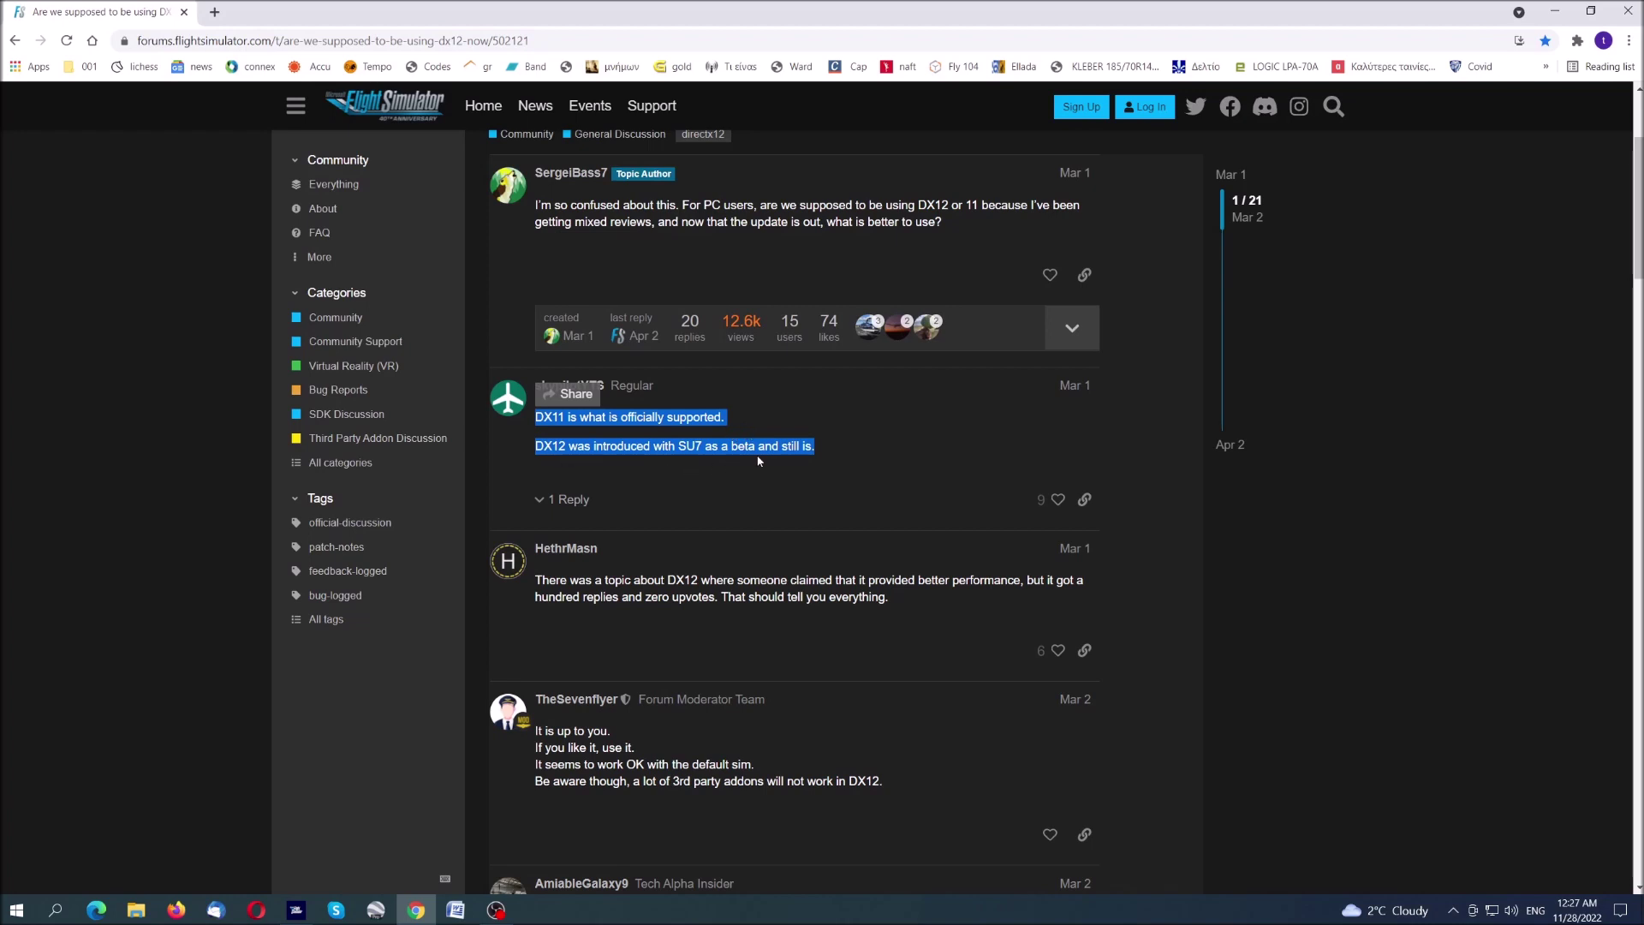
left_click(927, 449)
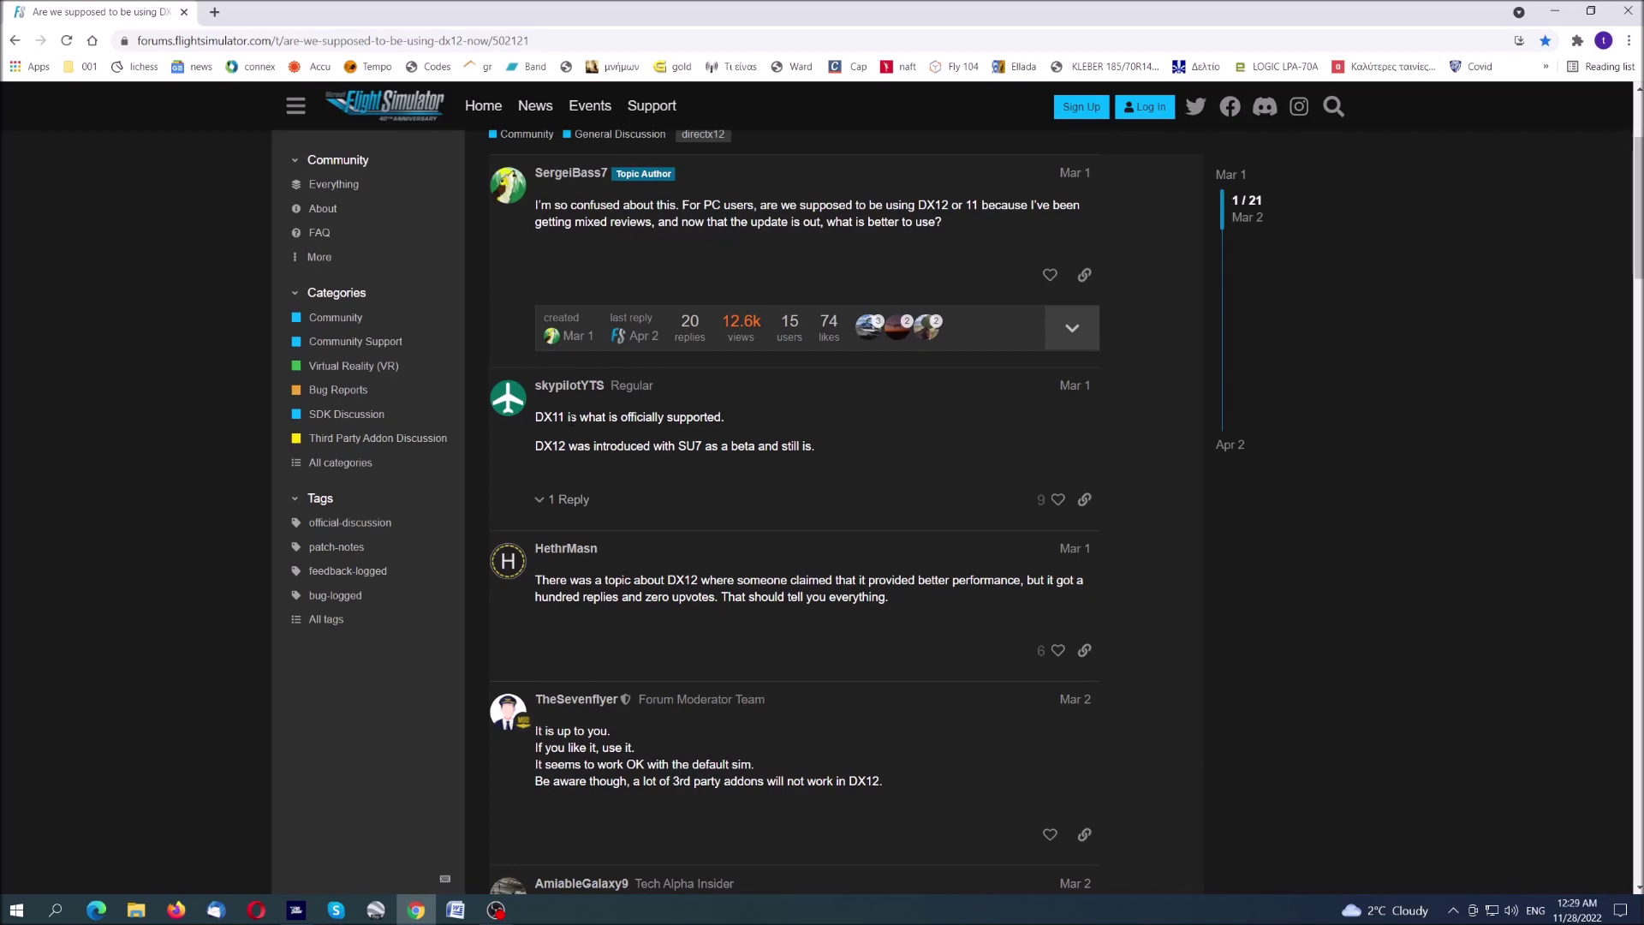
left_click_drag(730, 416, 532, 416)
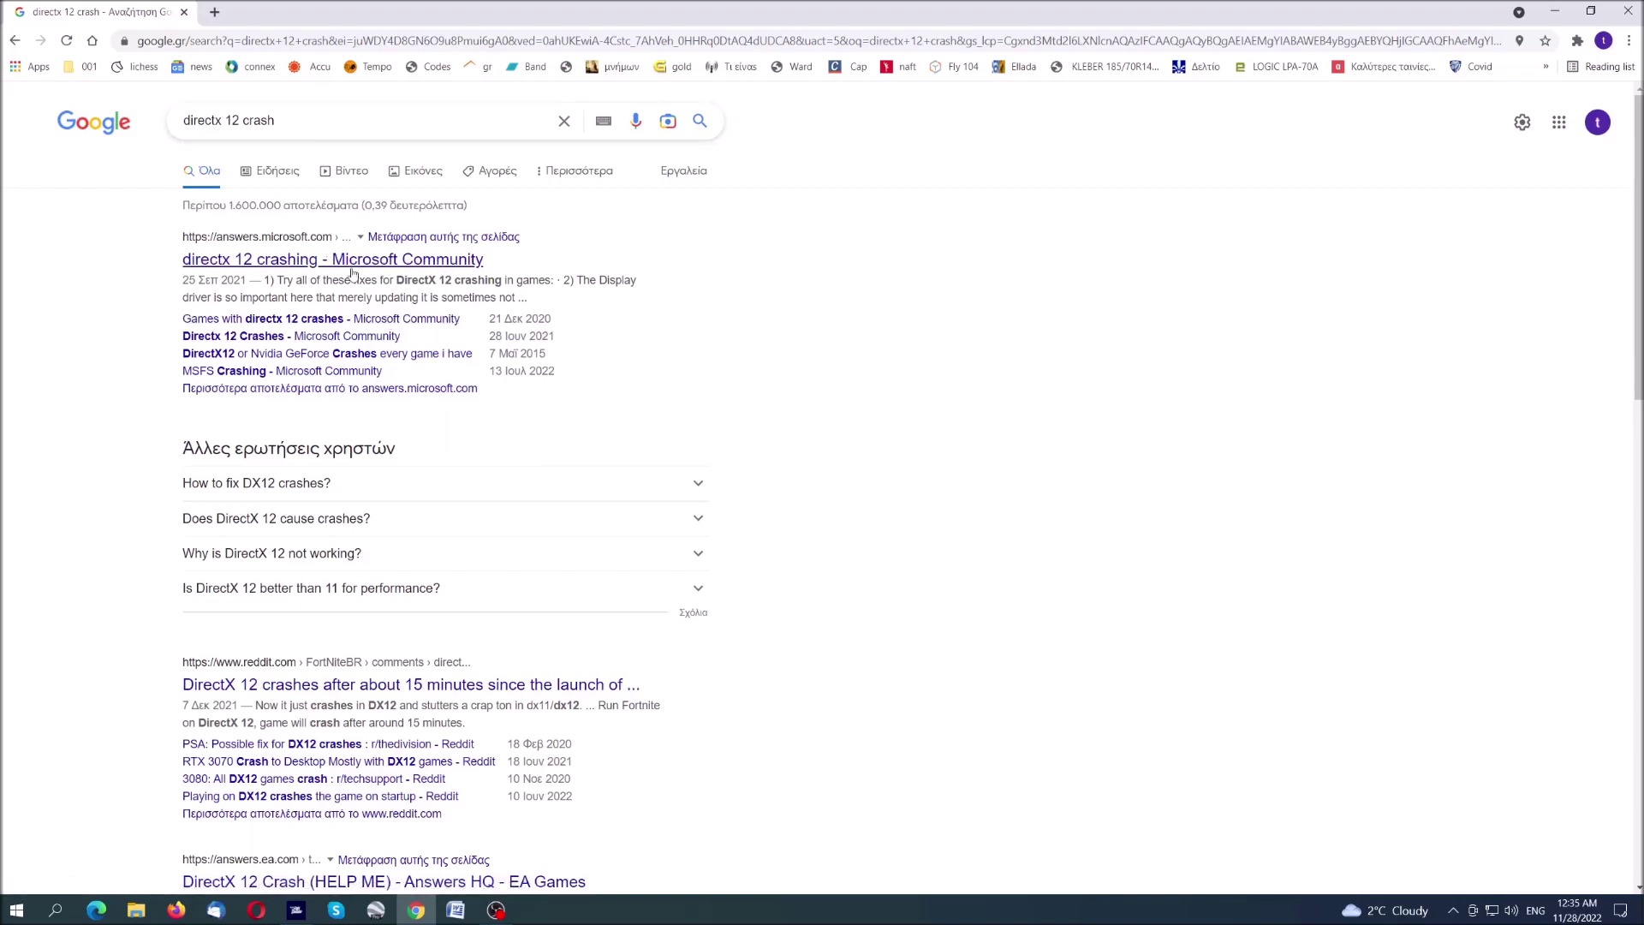
scroll(1033, 458, "down", 1)
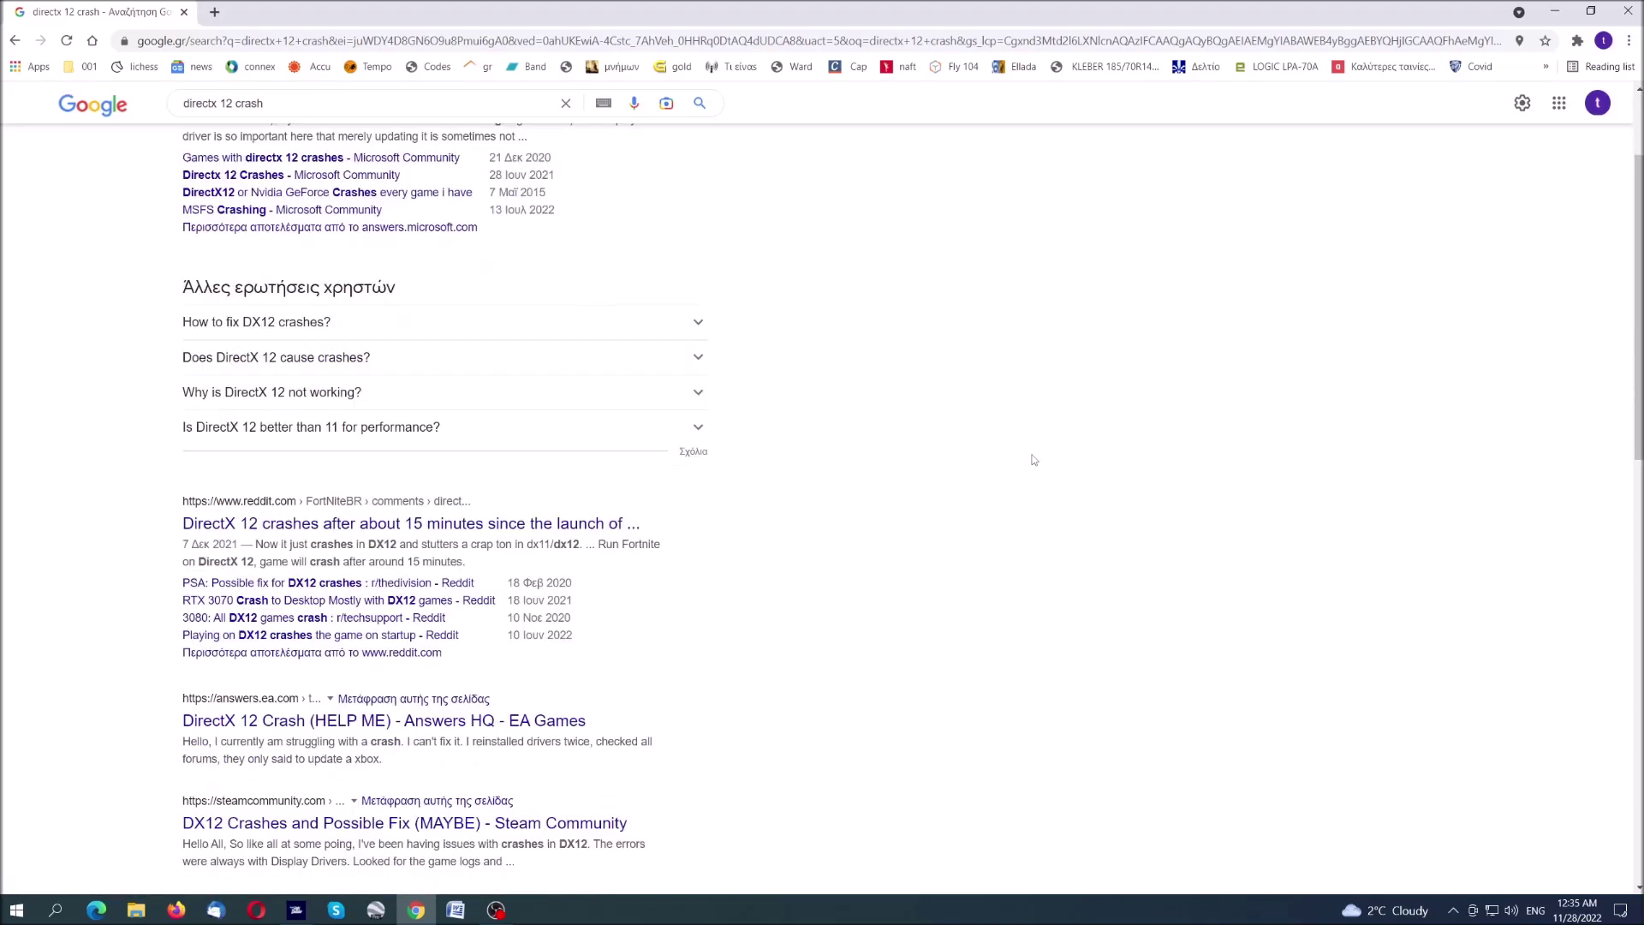
scroll(1032, 459, "down", 2)
scroll(1032, 459, "down", 1)
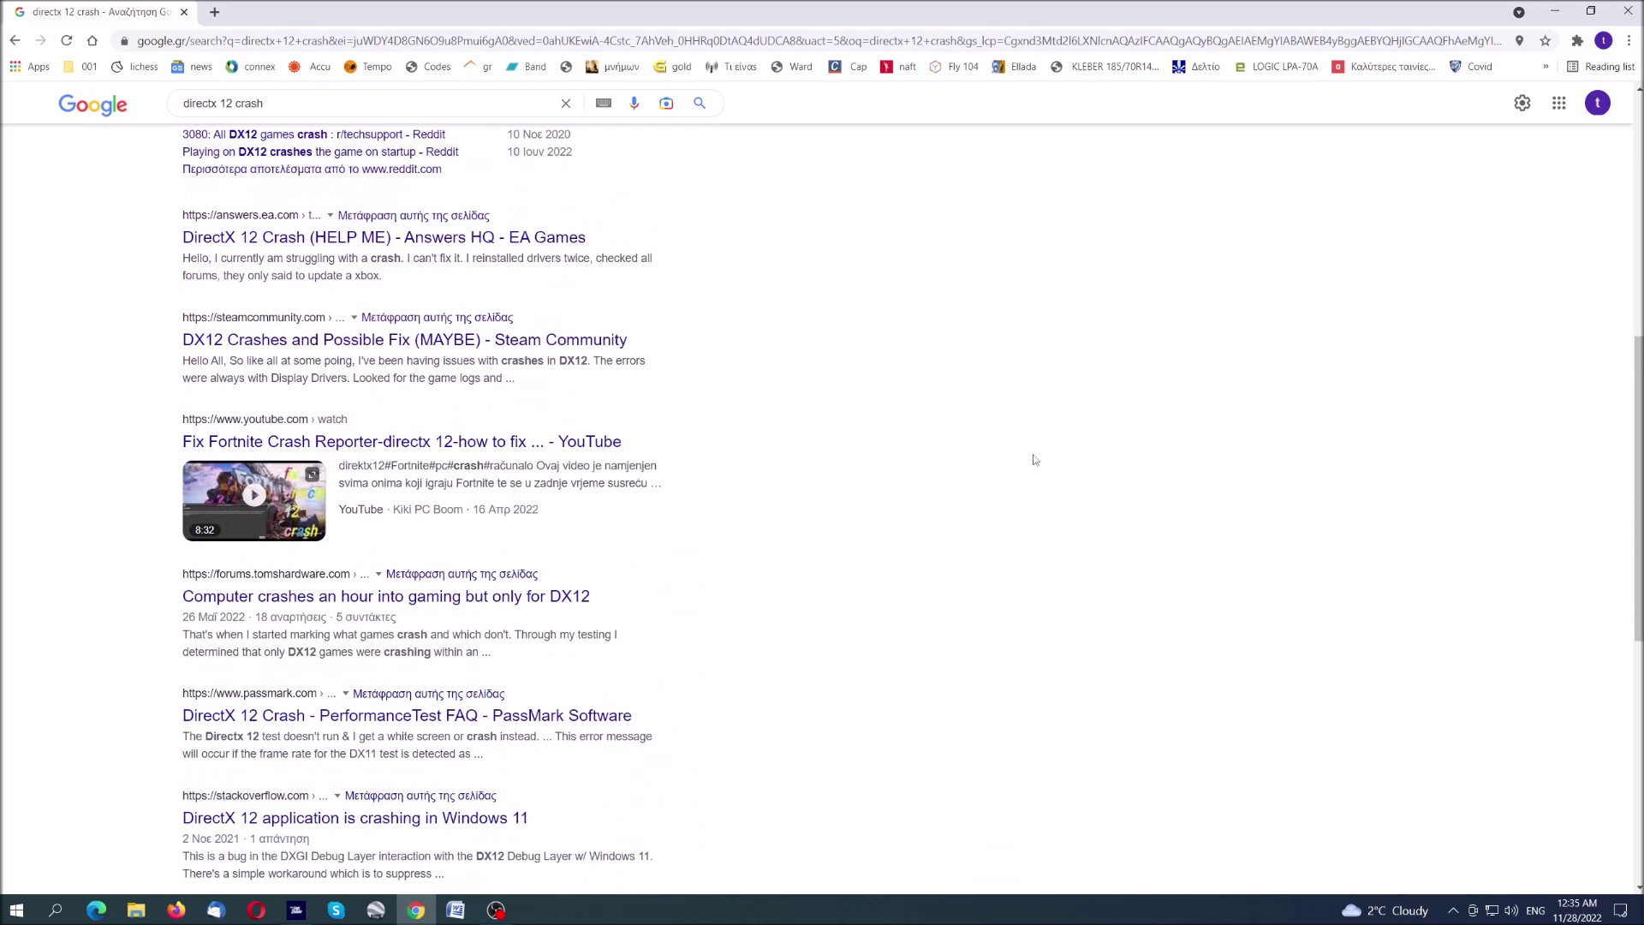
scroll(1033, 459, "down", 2)
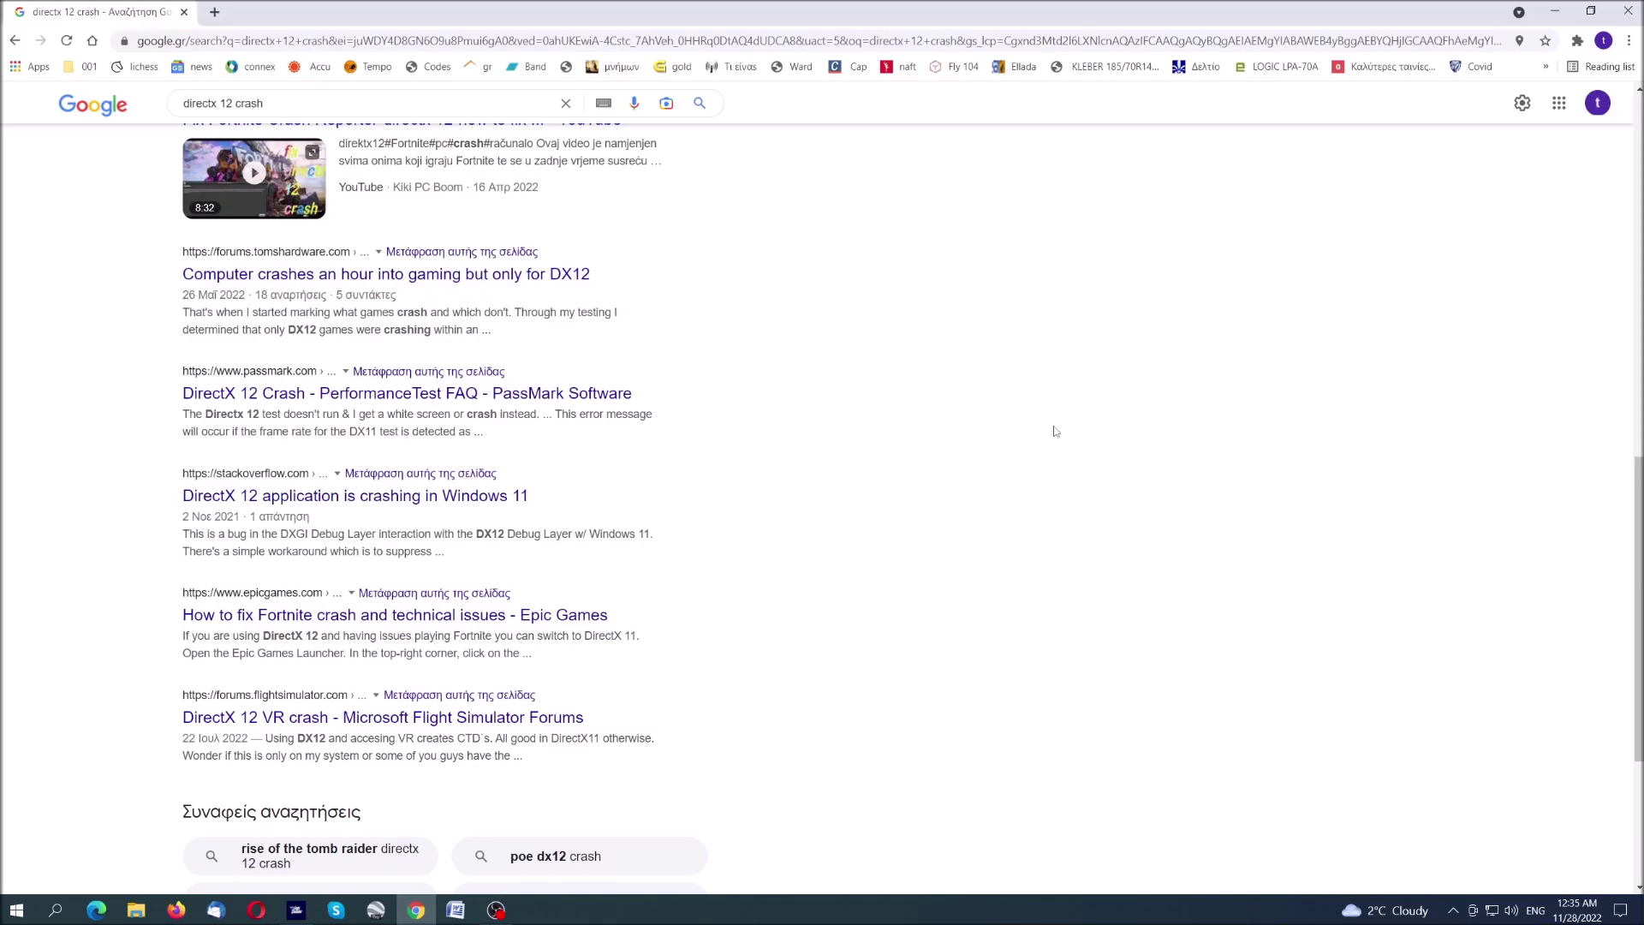
Step: Leave the 'directx 12 crash' results and show the desktop with Win+D
key("super+d")
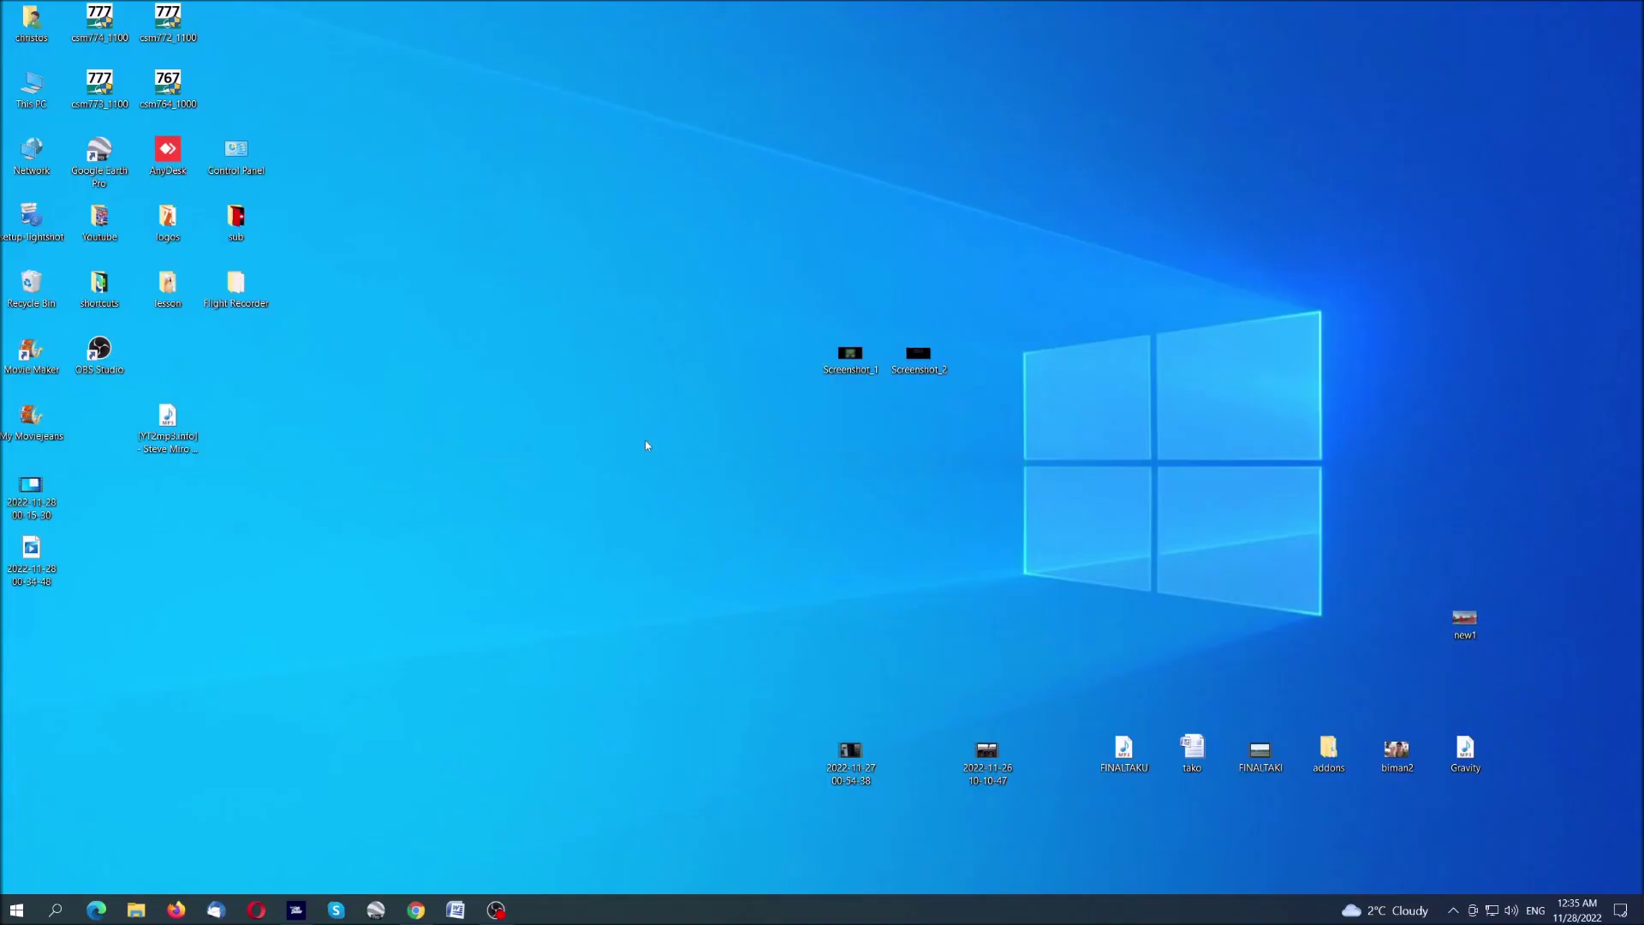
Step: Open crashmsfs.png and pan to the enlarged graphics-device error message
double_click(475, 278)
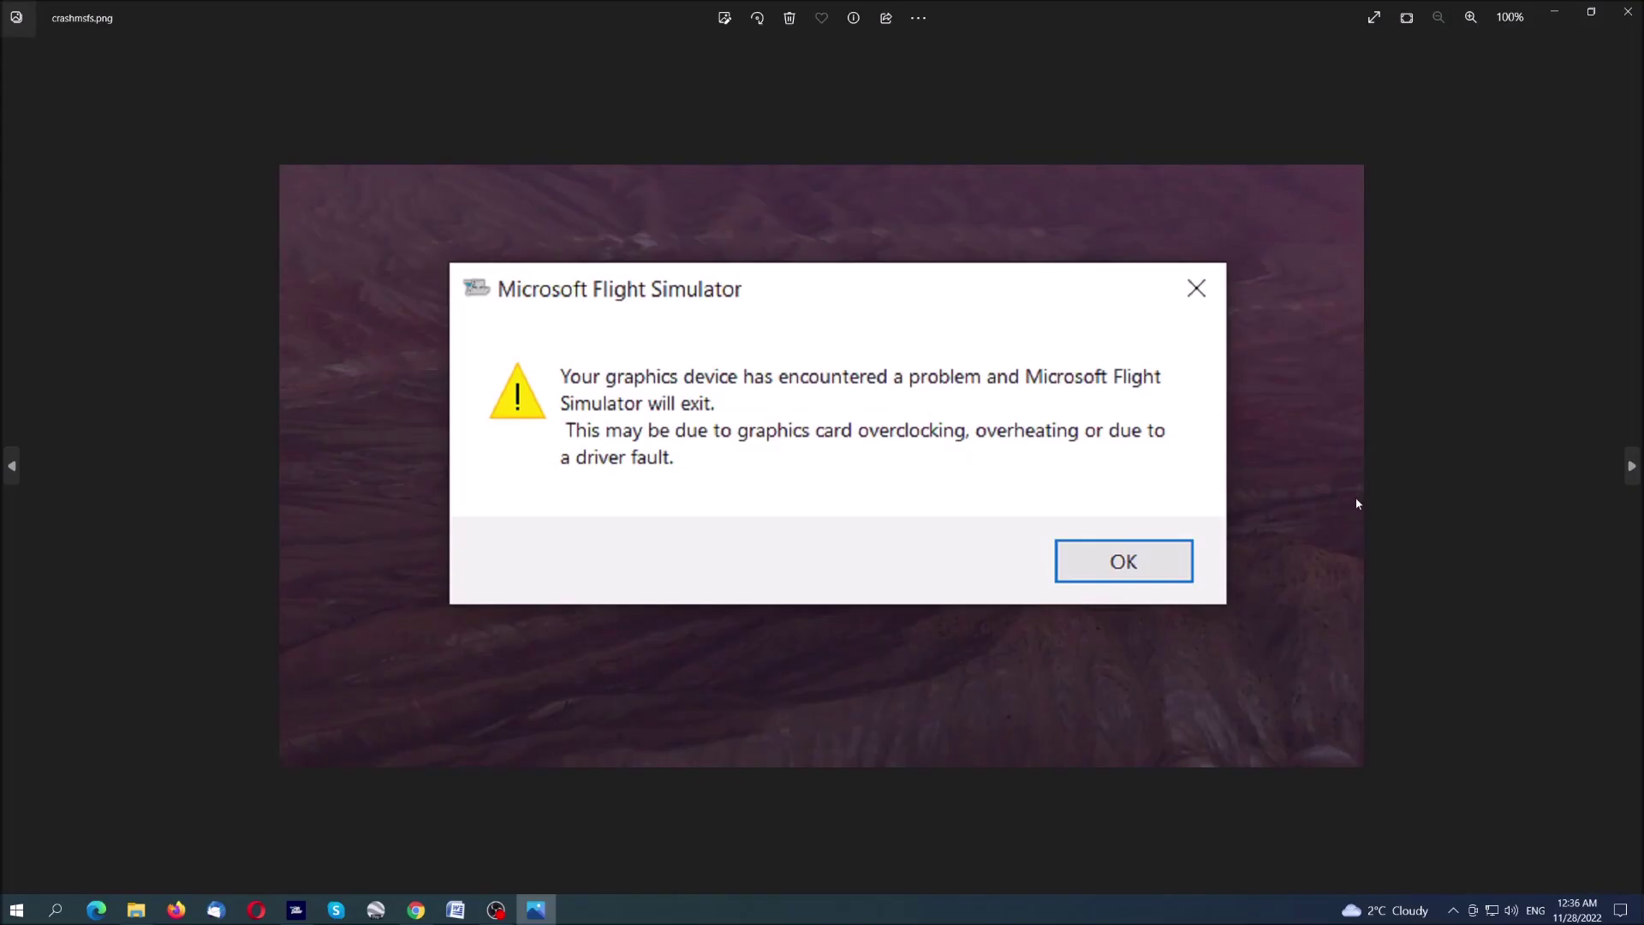
scroll(1327, 500, "up", 3)
scroll(1327, 499, "up", 2)
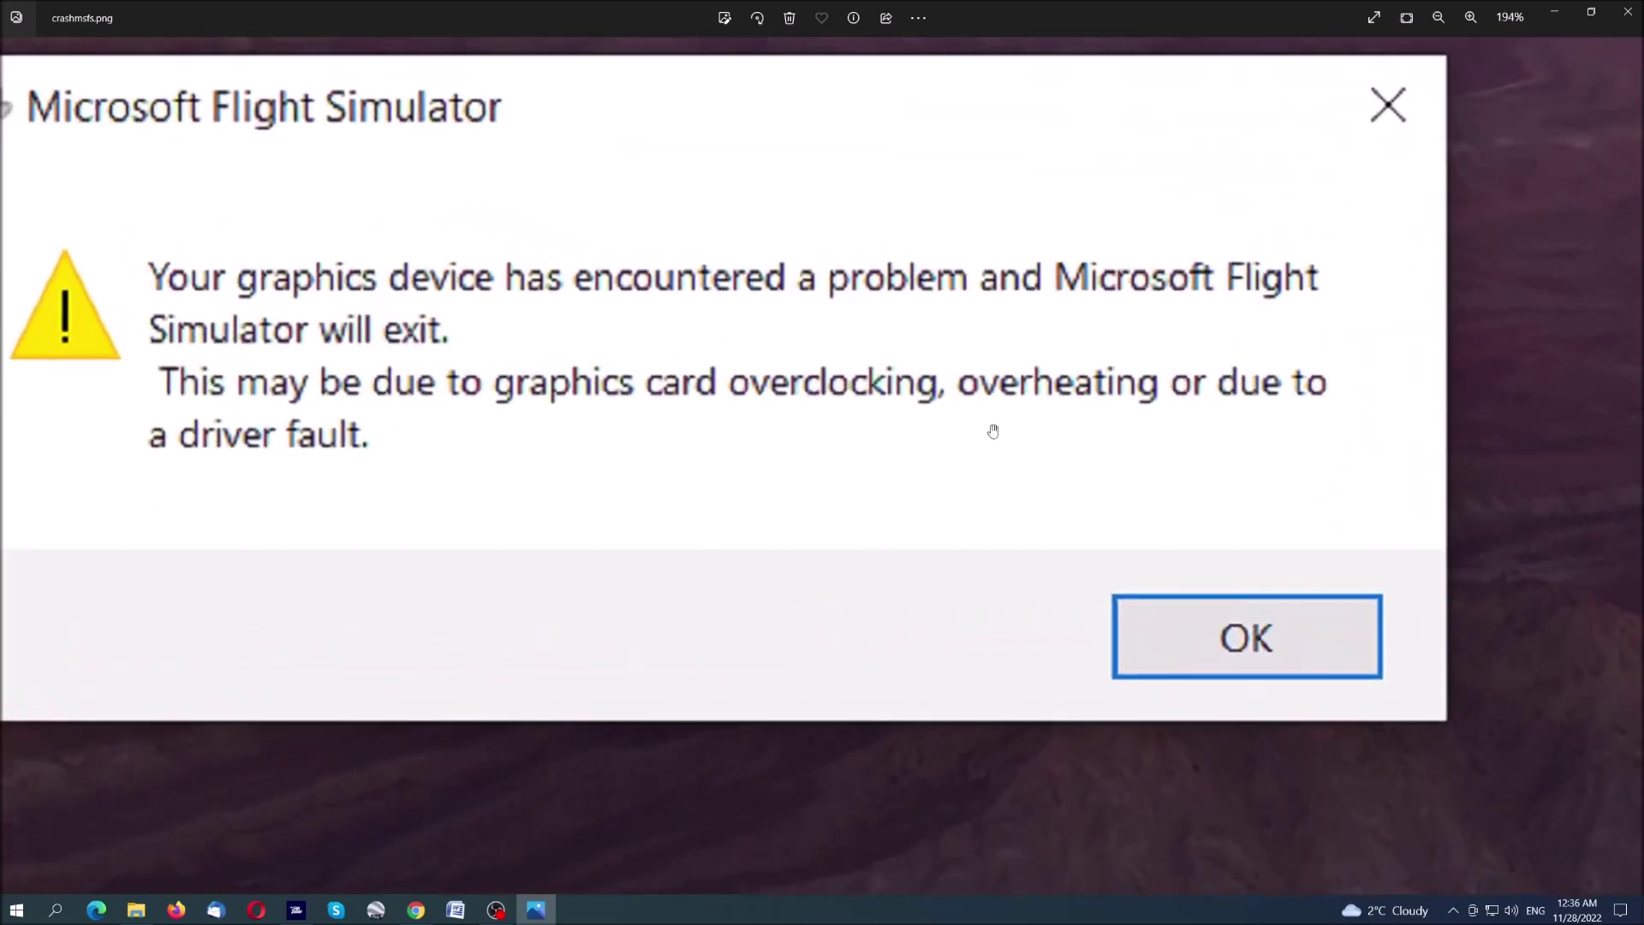
mouse_move(989, 431)
left_mouse_down()
mouse_move(979, 512)
mouse_move(954, 484)
mouse_move(936, 490)
left_mouse_up()
scroll(978, 512, "up", 1)
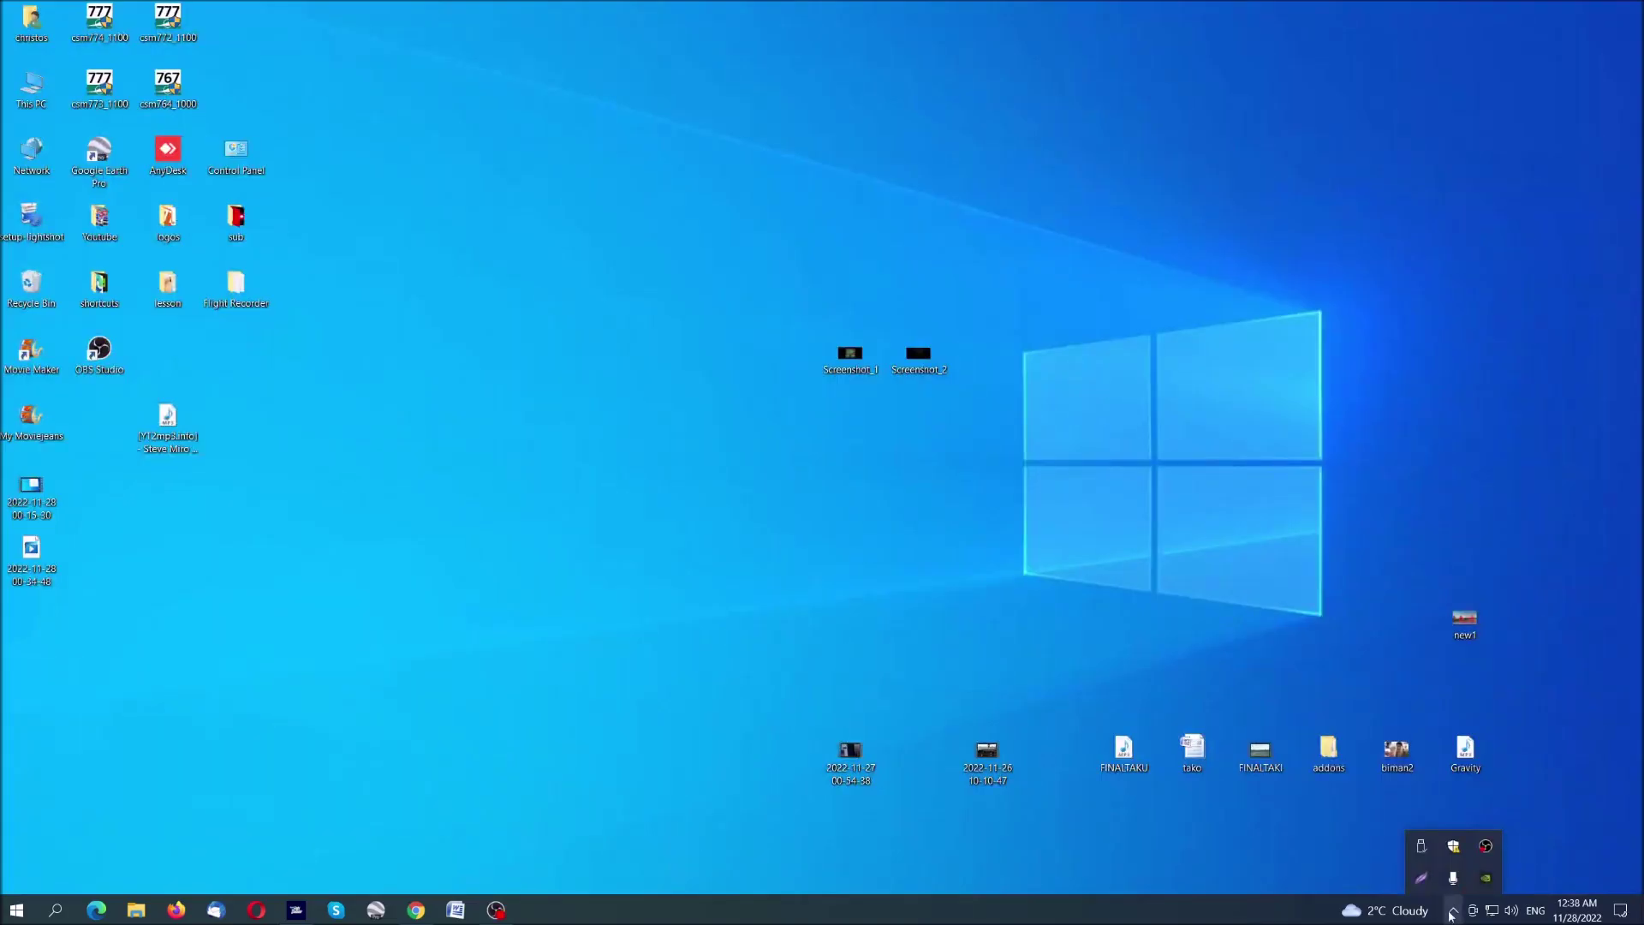
Step: Confirm GeForce Experience lists Game Ready driver 526.98 as installed, then close it
right_click(1489, 879)
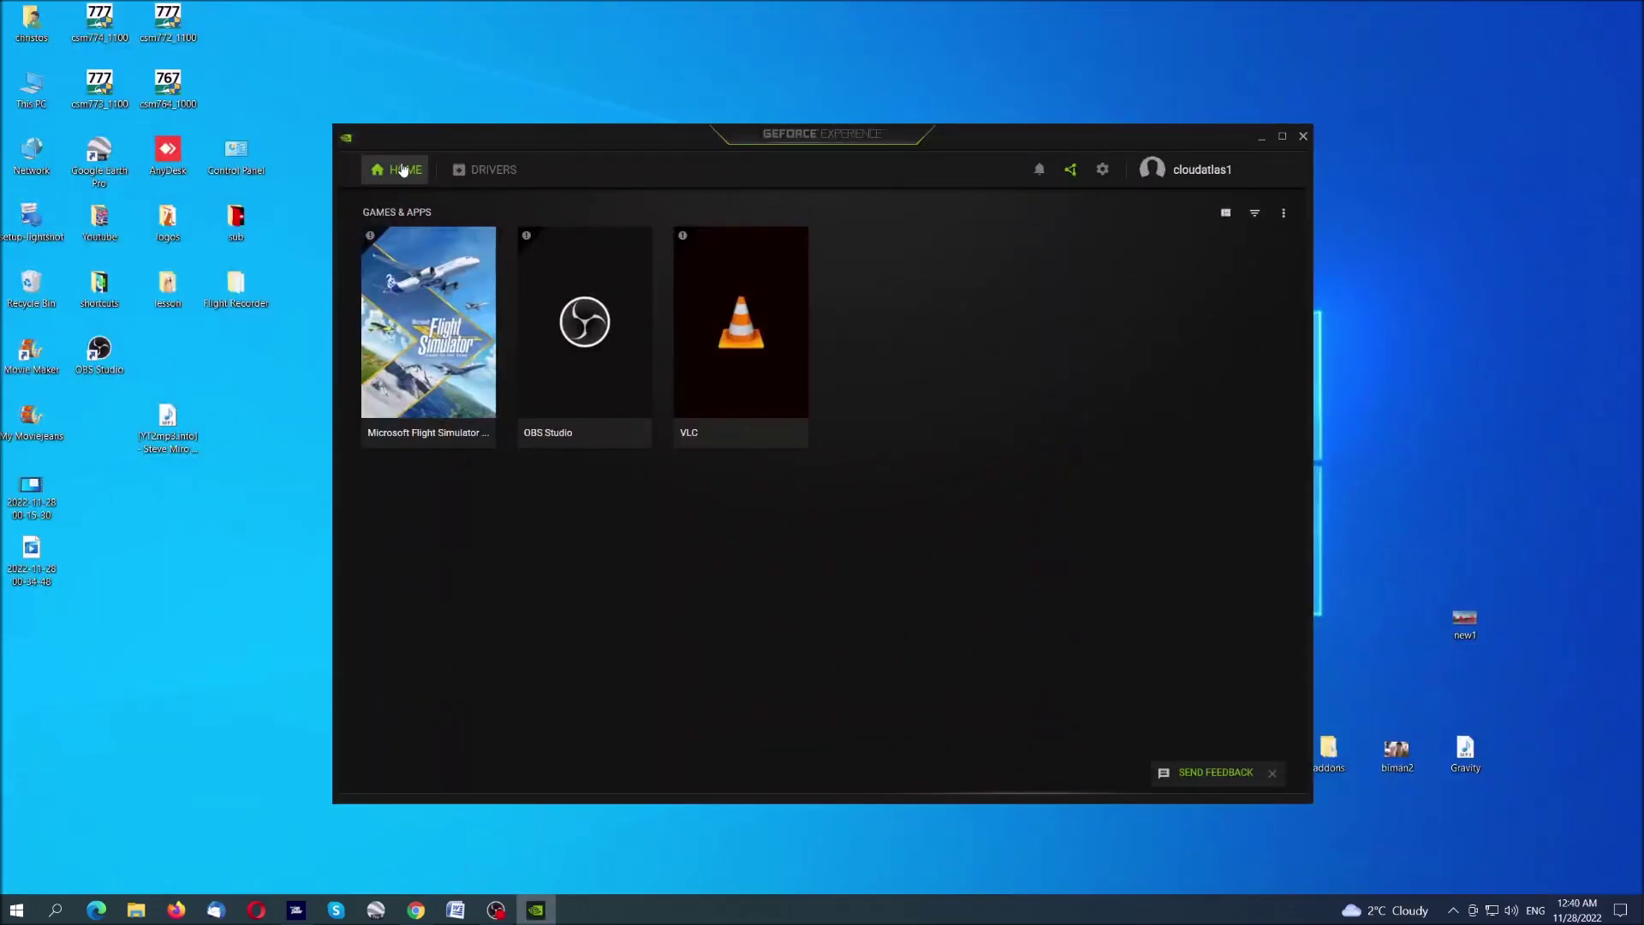
left_click(494, 168)
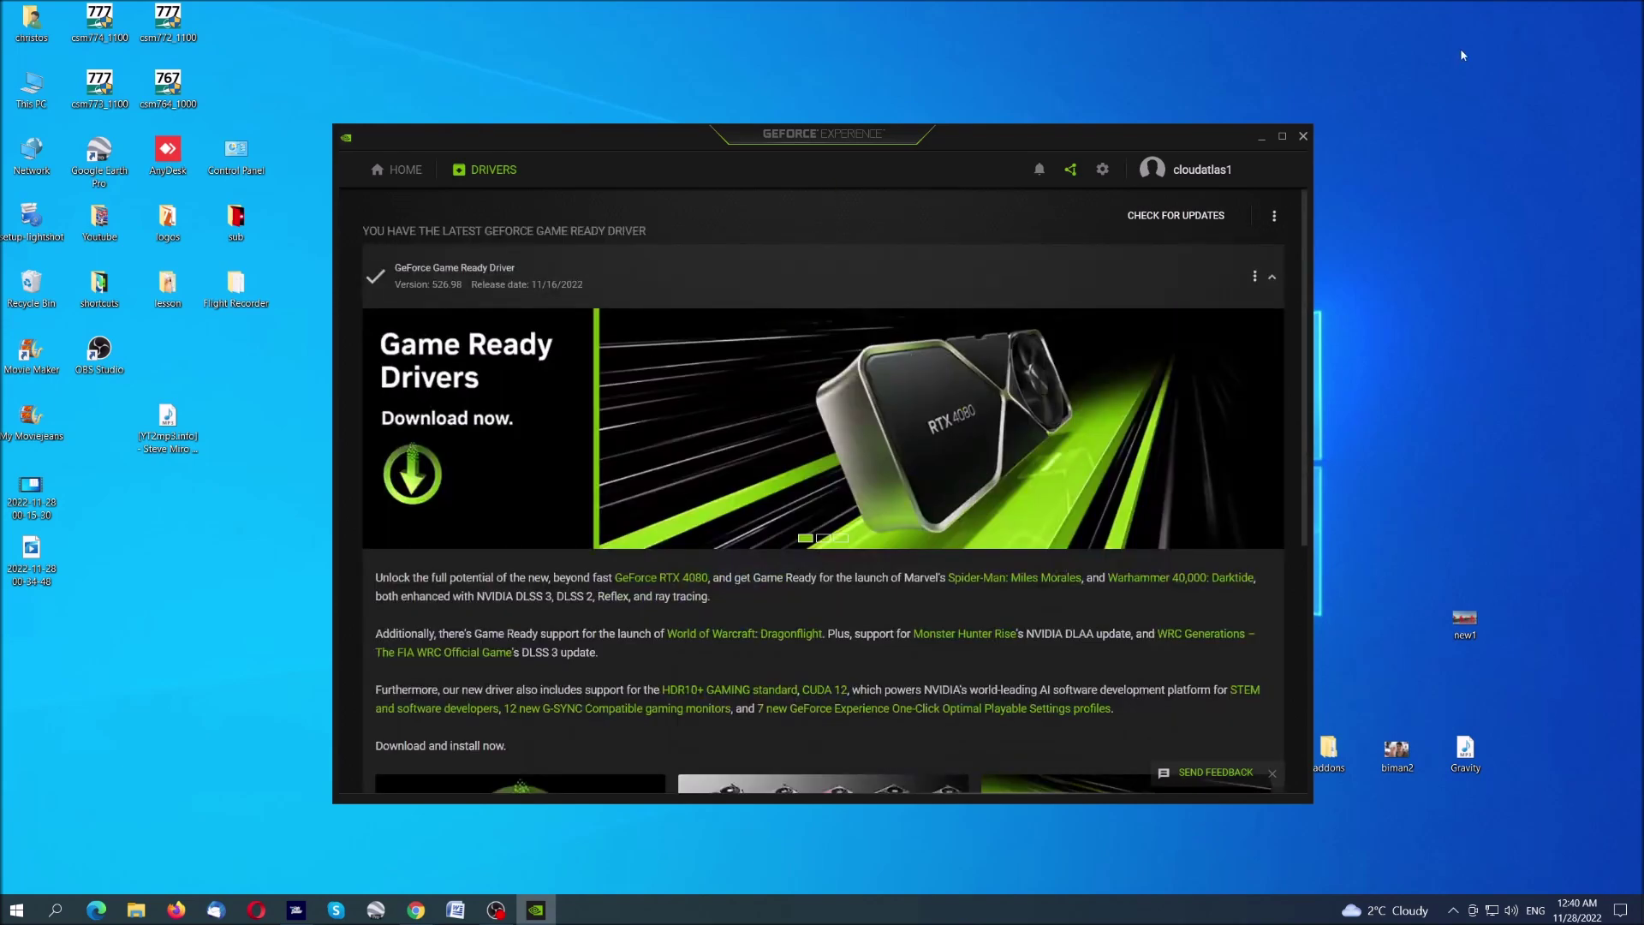
left_click(1305, 135)
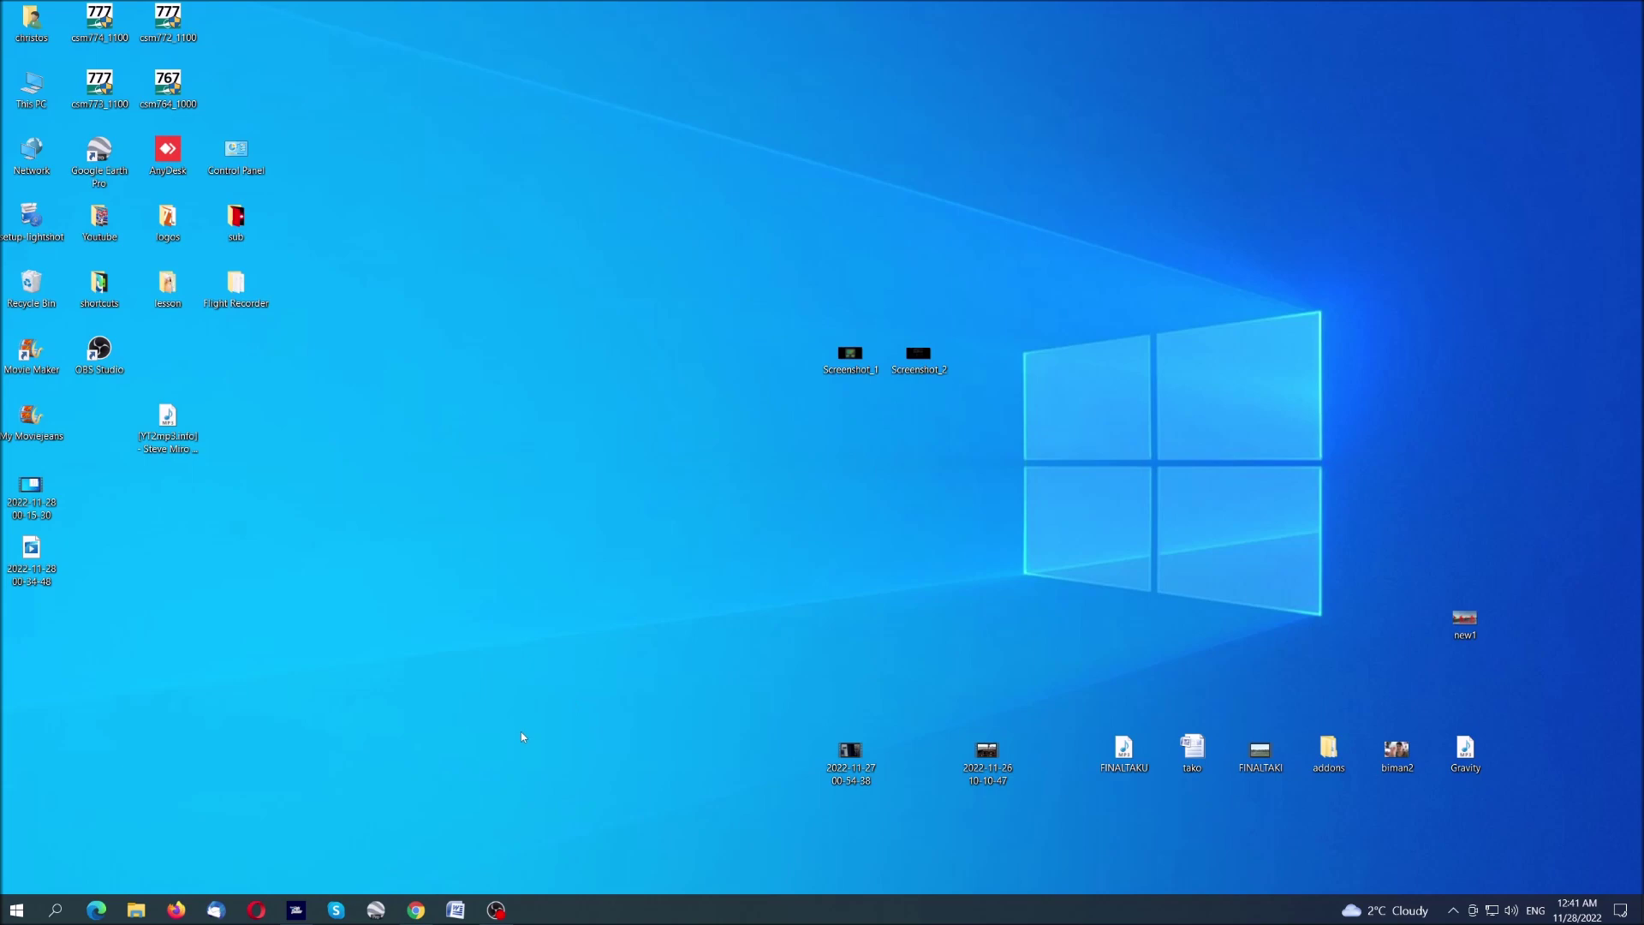
Step: Return to Flight Simulator's General Options graphics page, with DirectX still on DX11
left_click(295, 909)
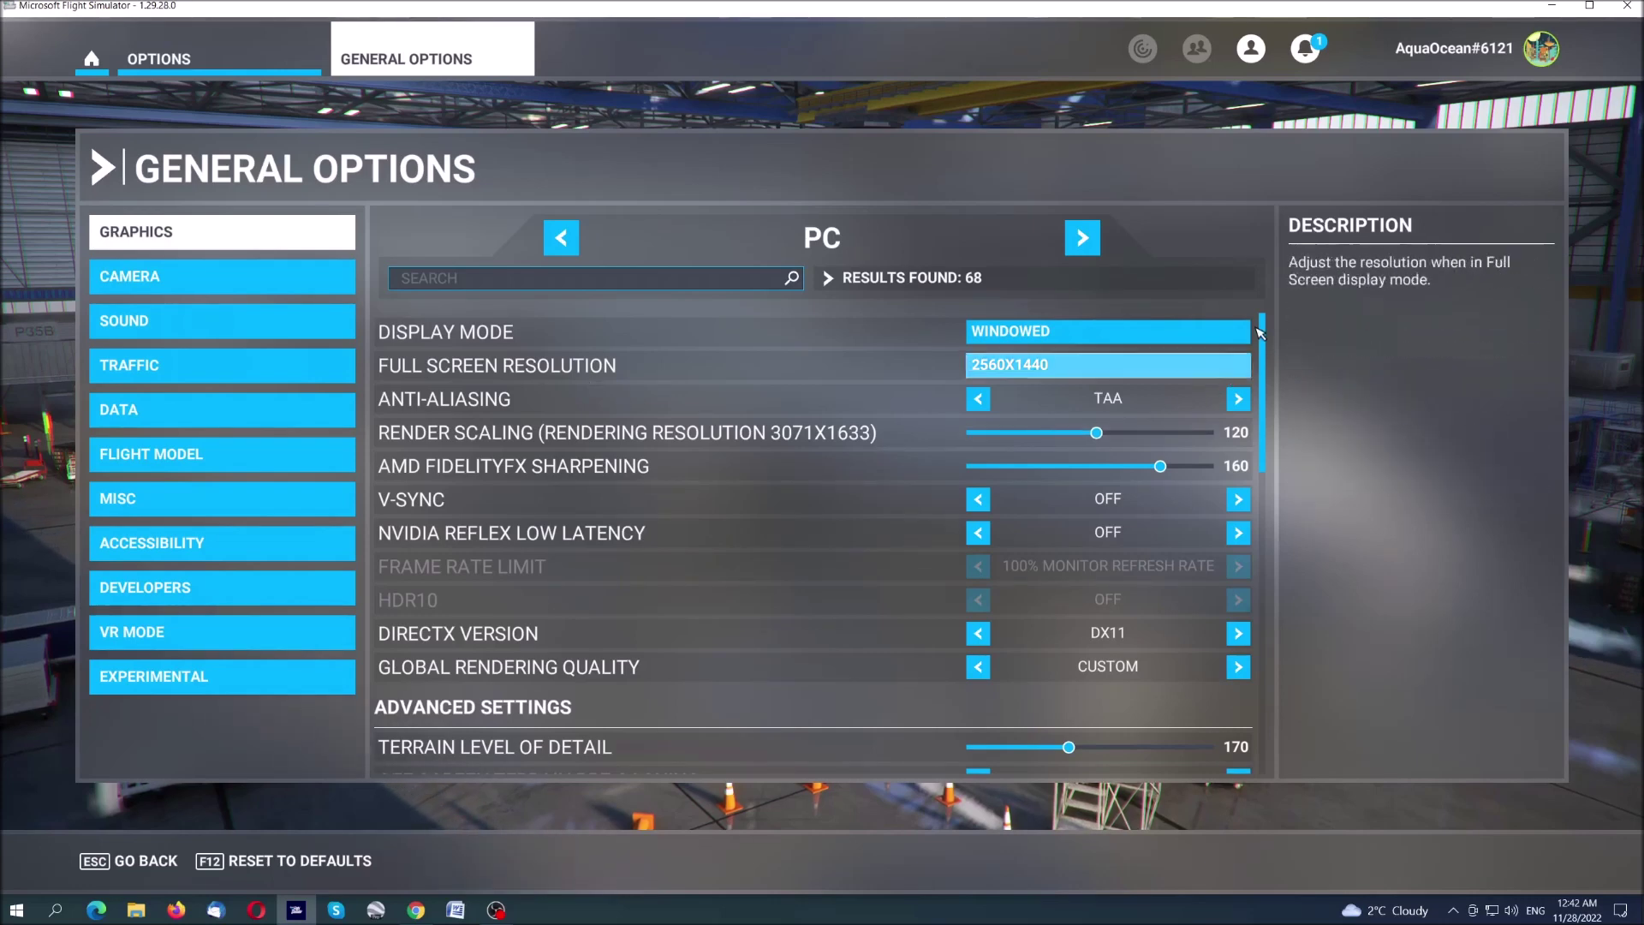
left_click_drag(1266, 321, 1265, 488)
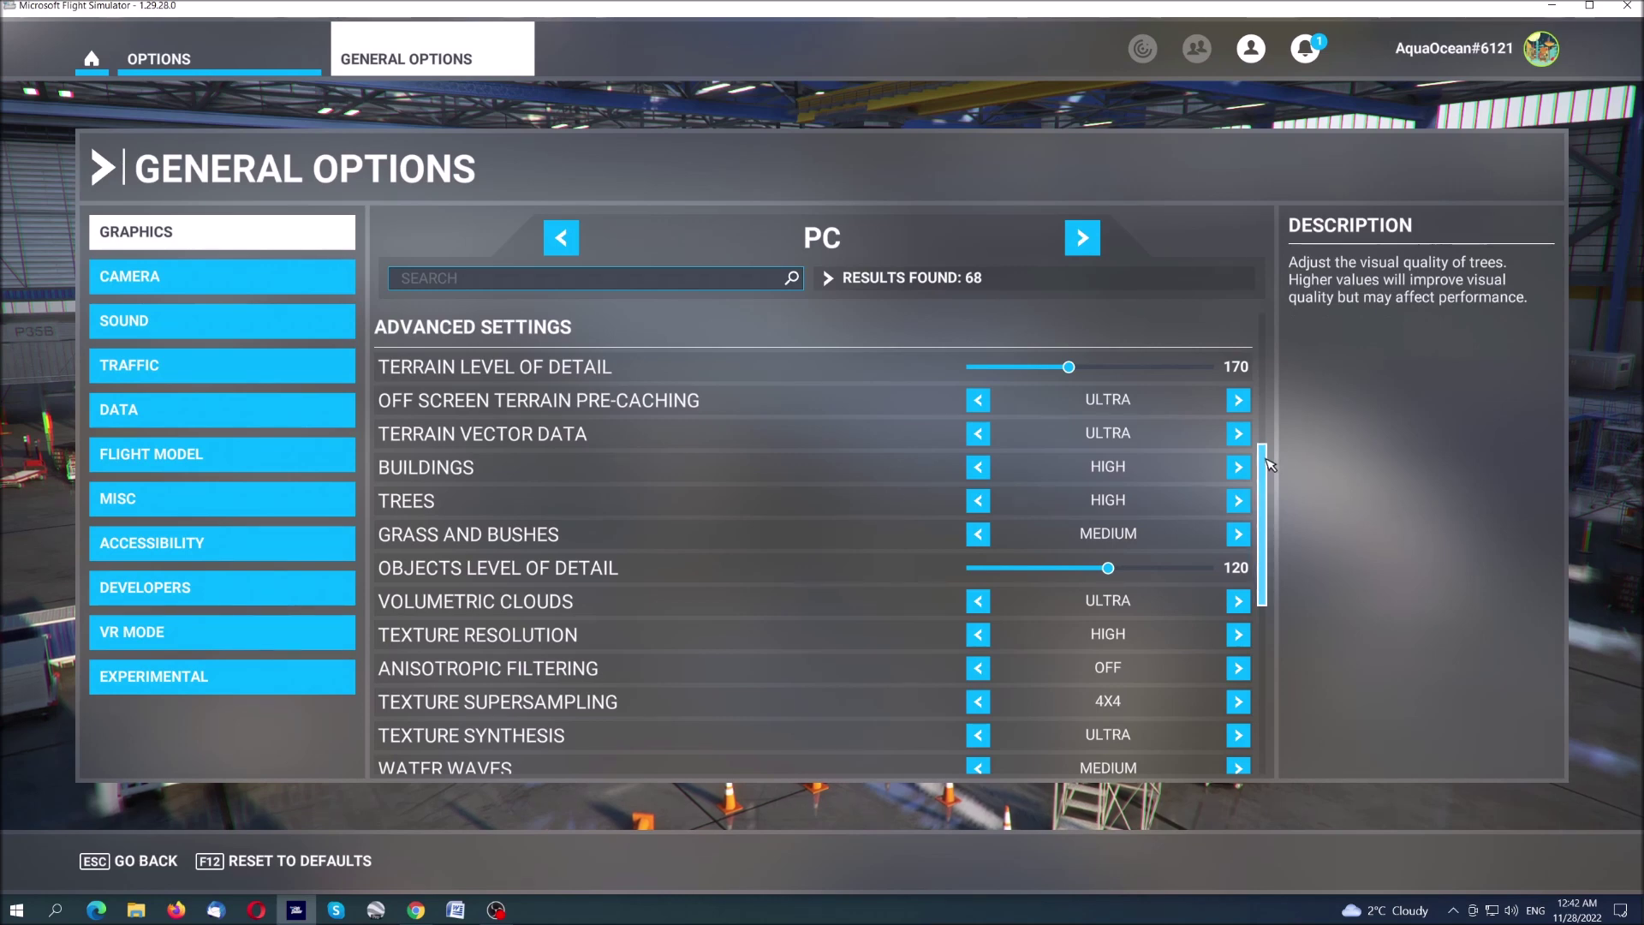
mouse_move(1264, 513)
left_mouse_down()
mouse_move(1274, 331)
mouse_move(1275, 437)
left_mouse_up()
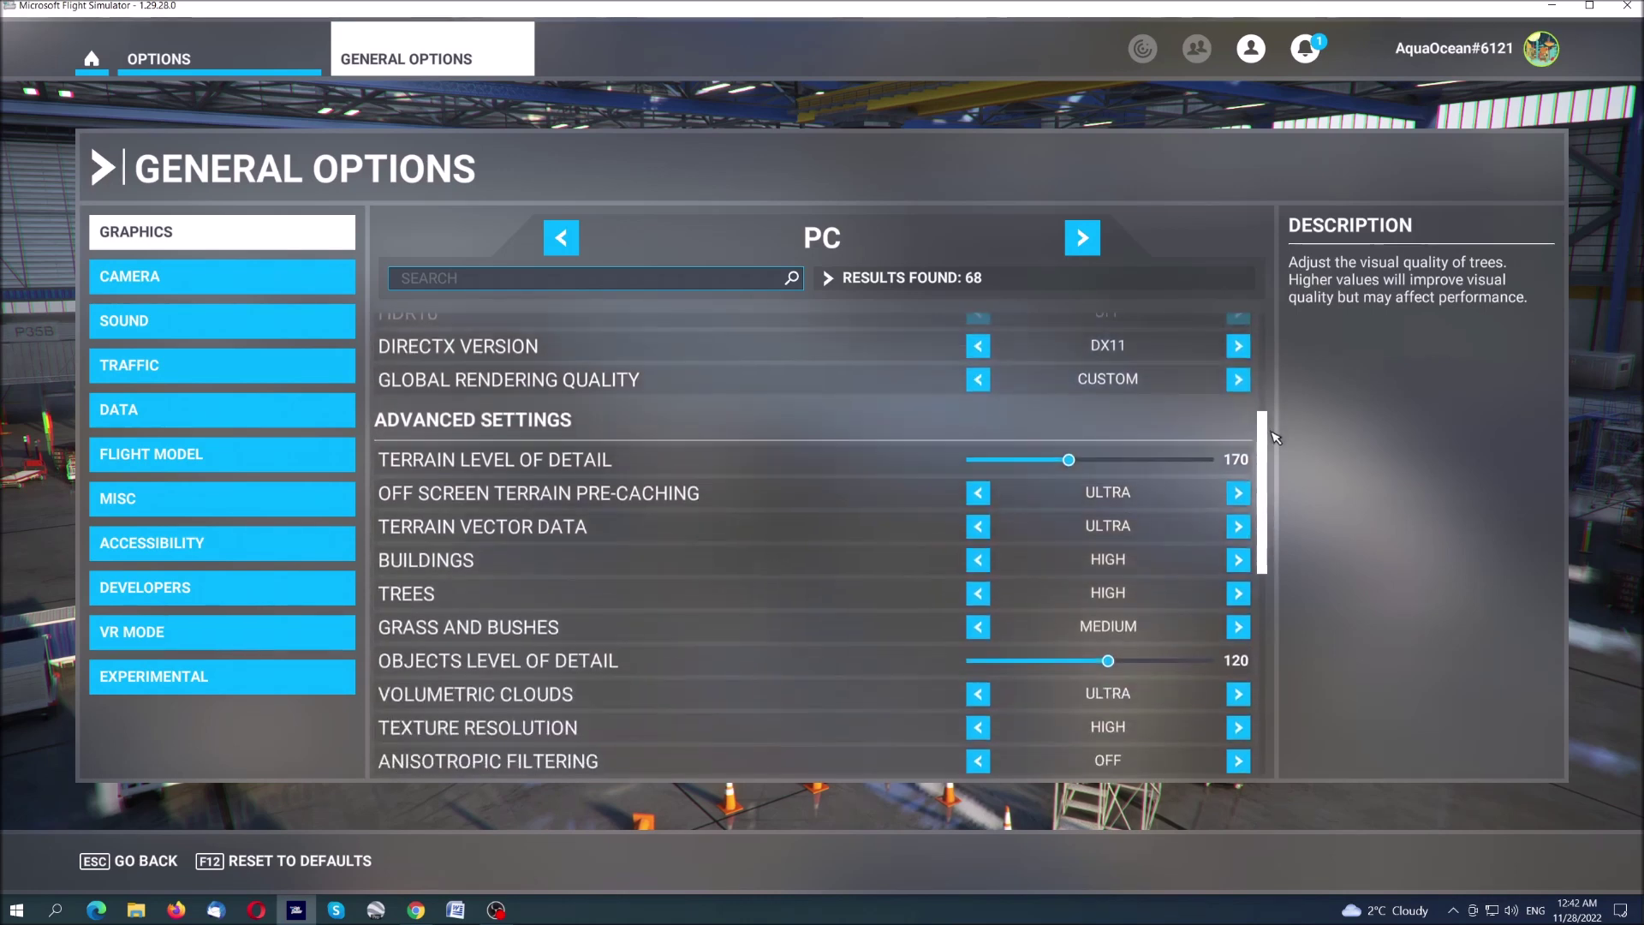
left_click_drag(1276, 437, 1270, 514)
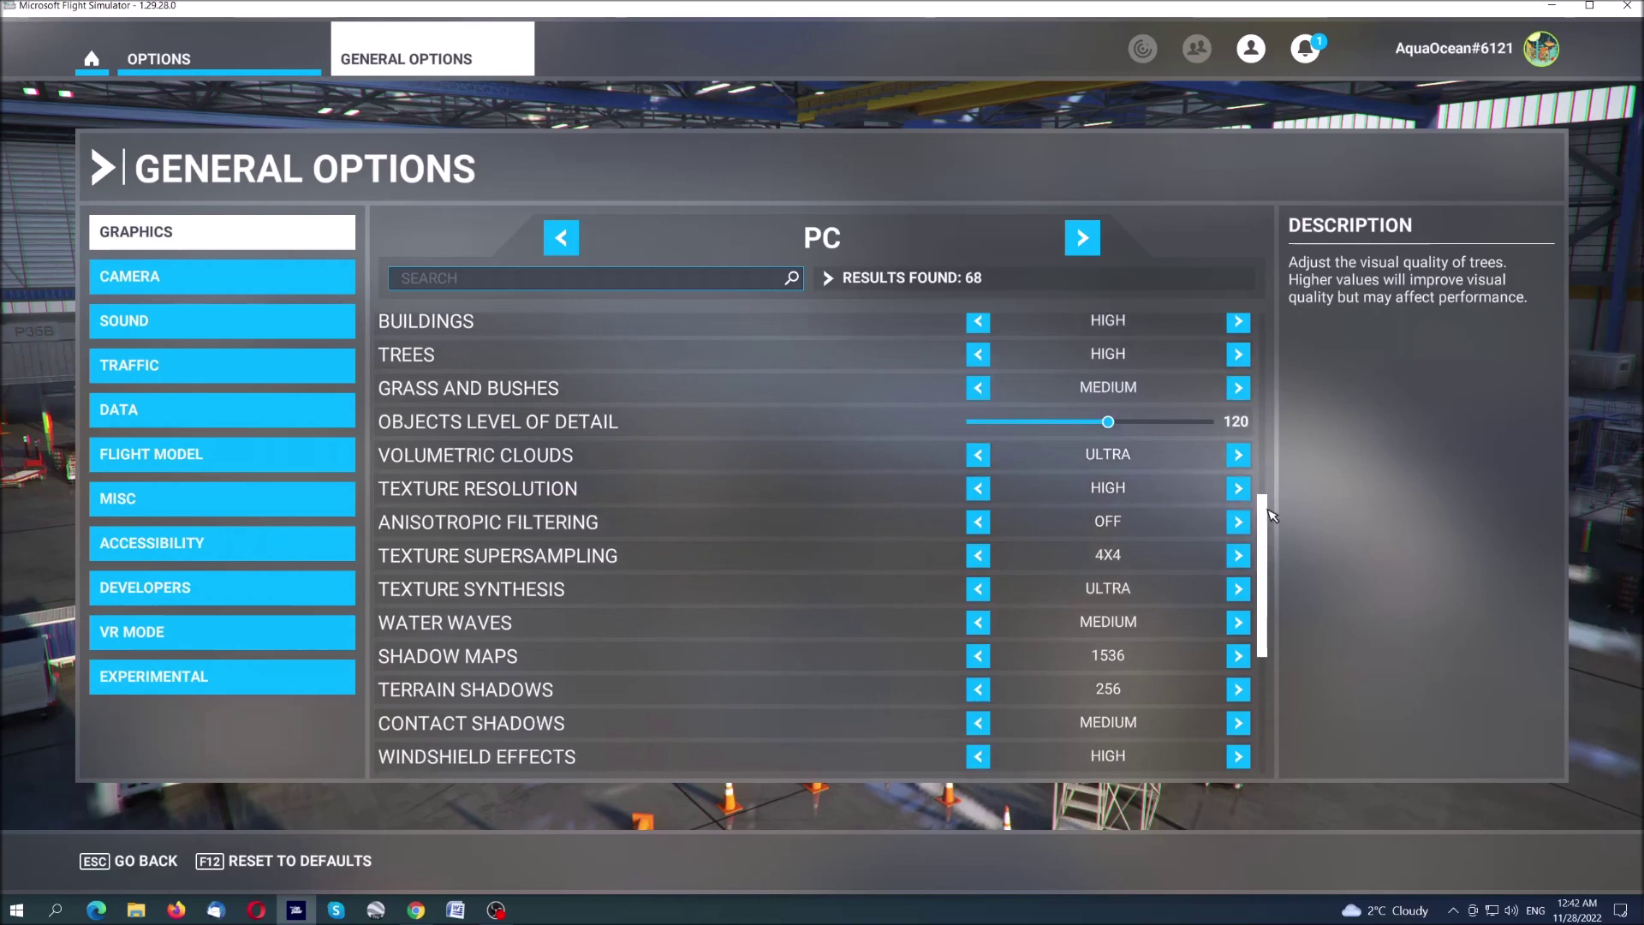
mouse_move(1270, 515)
left_mouse_down()
mouse_move(1261, 661)
mouse_move(1288, 319)
left_mouse_up()
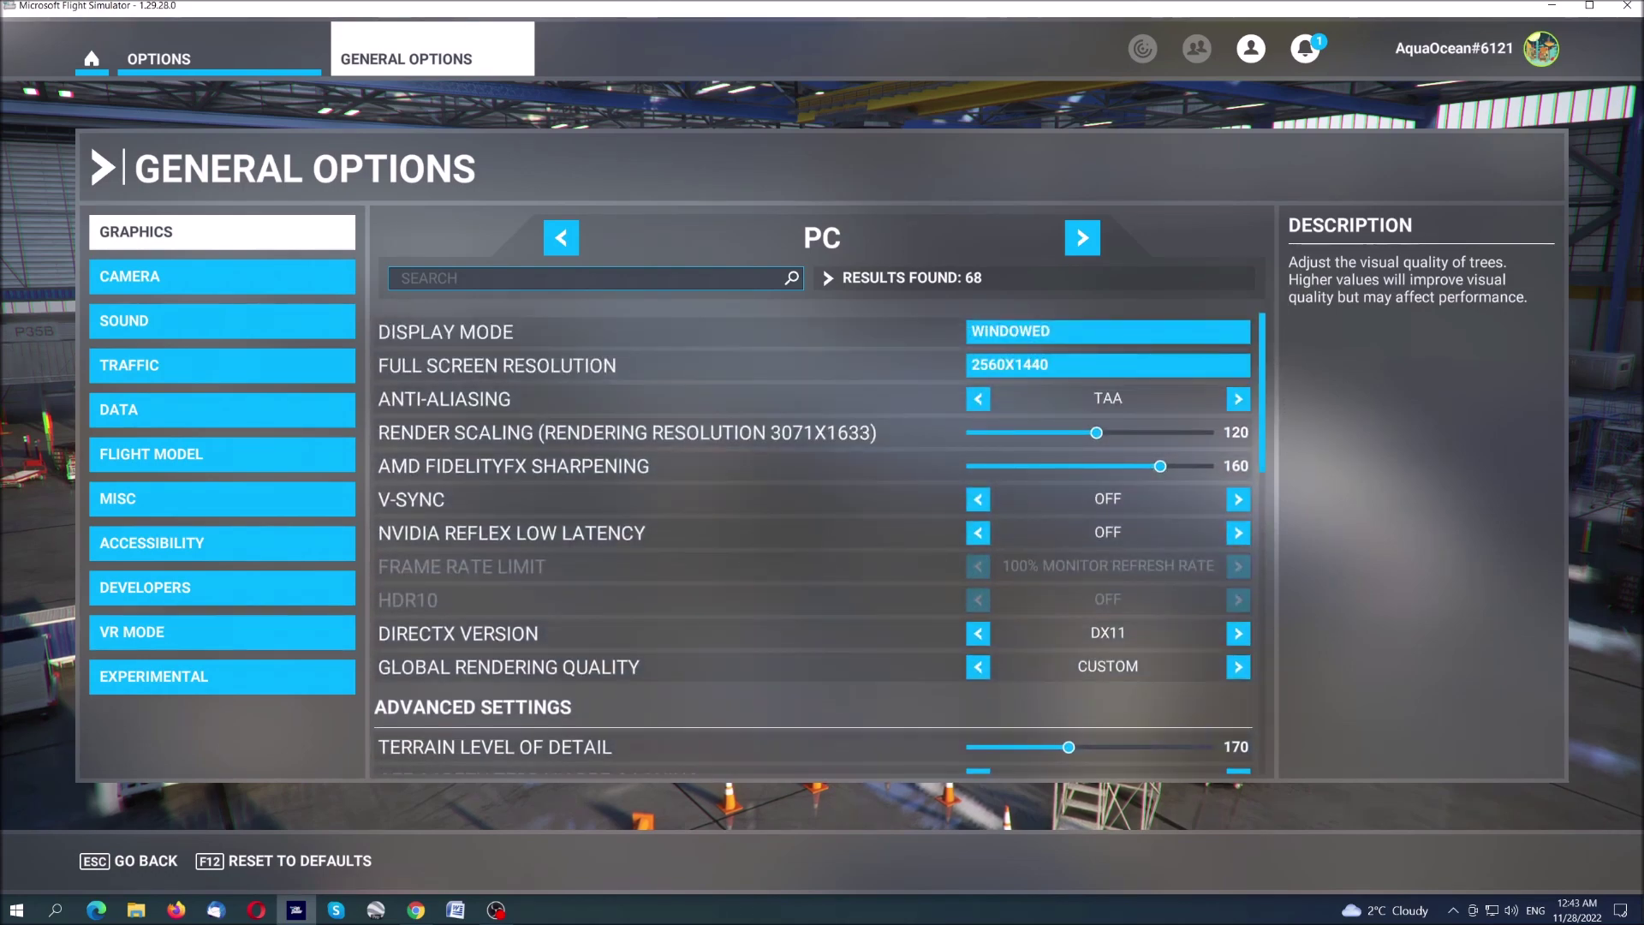
Step: Minimize Flight Simulator to the desktop, then bring back its Graphics options page with DirectX still DX11
left_click(1551, 6)
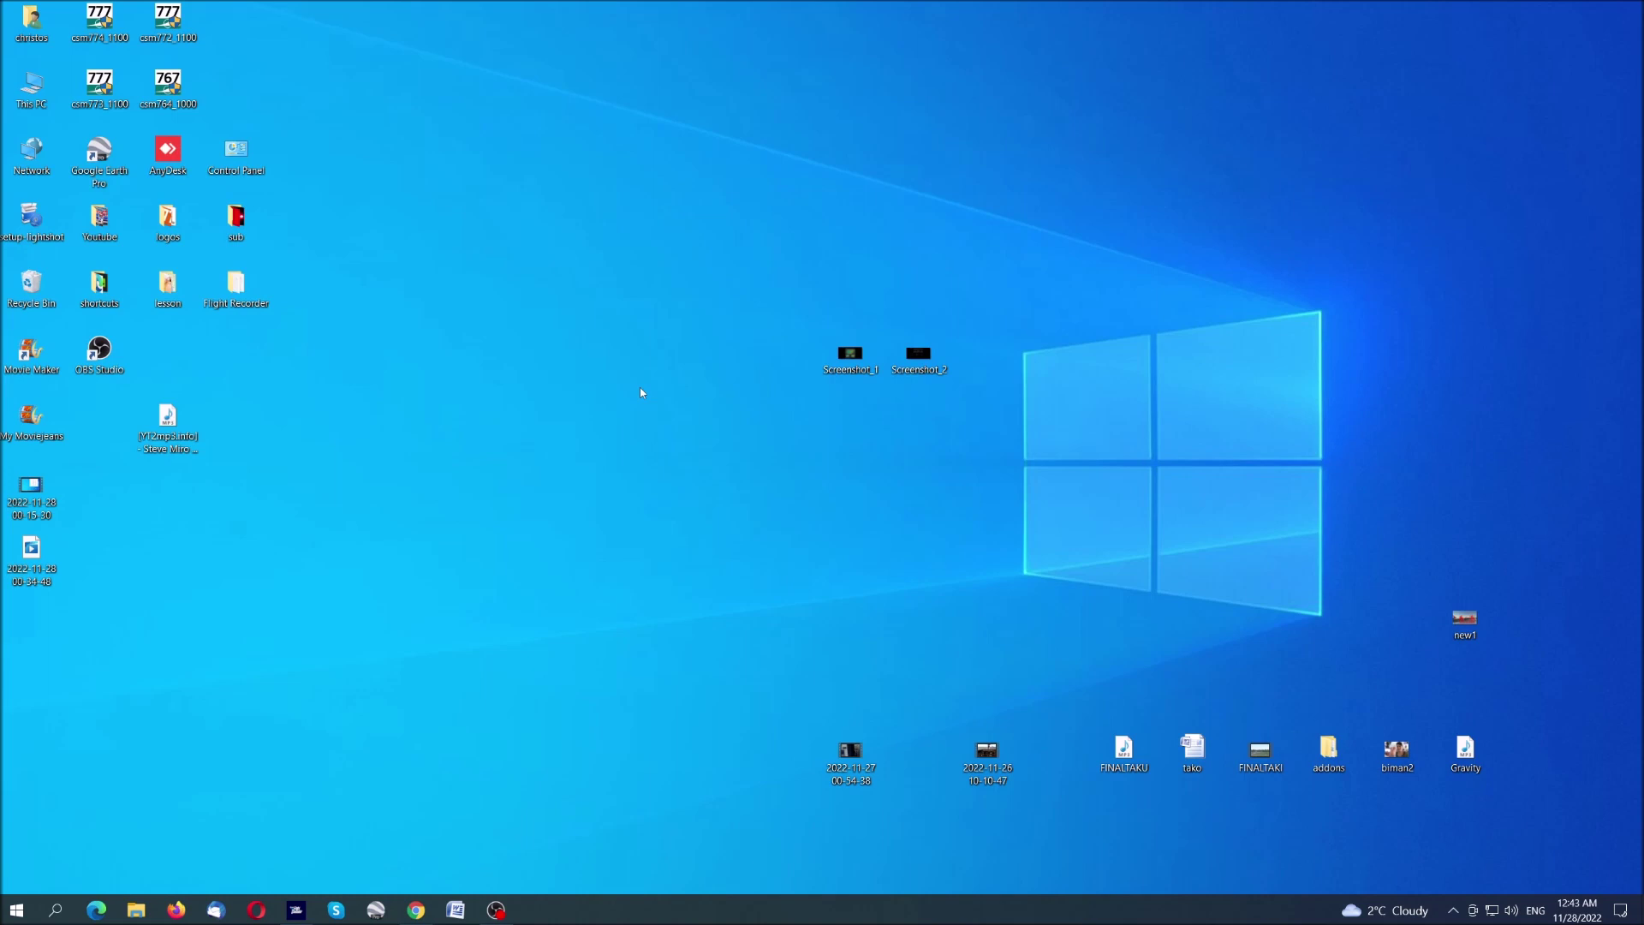
left_click(294, 910)
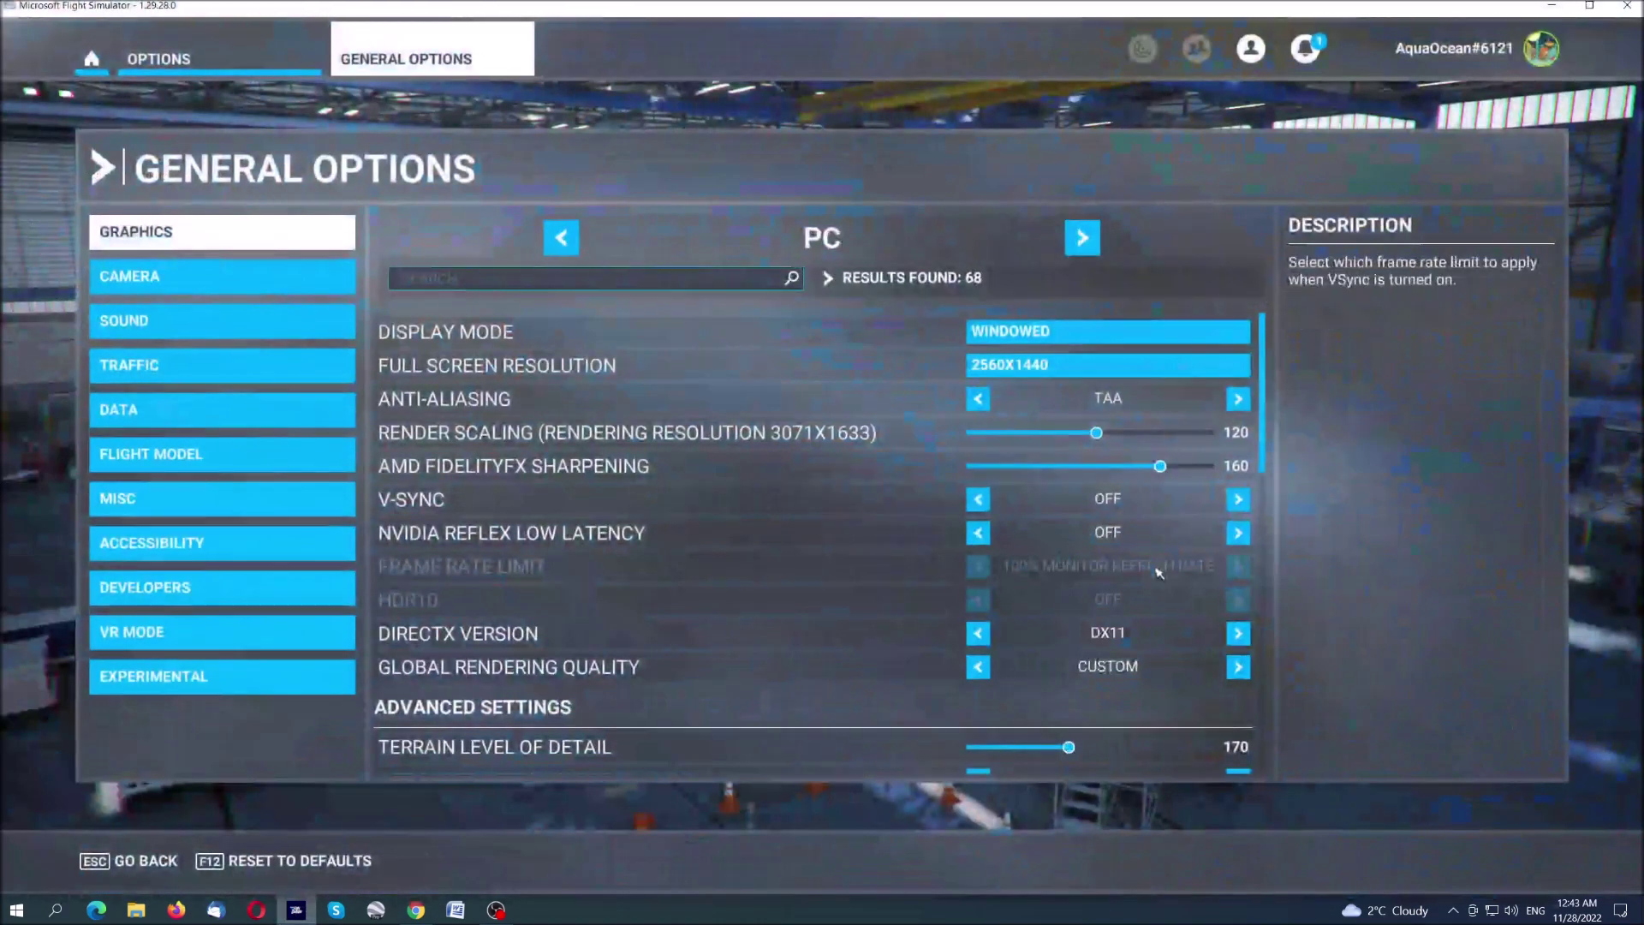